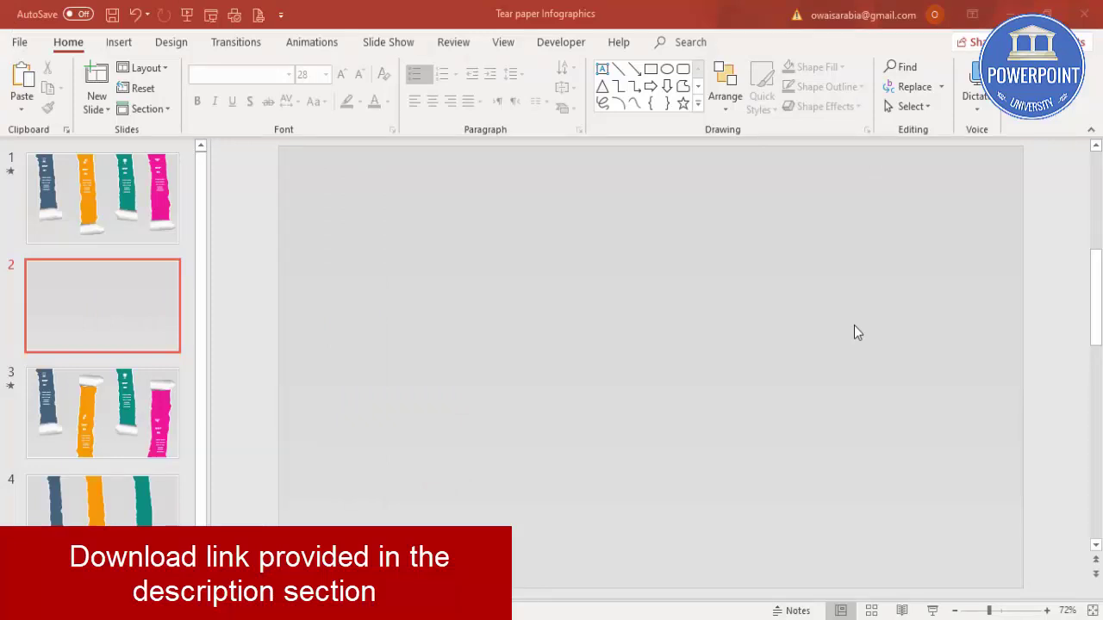
Step: Use the Freeform: Shape tool to trace a tall, jagged-edged strip near slide 2's top-left
click(117, 43)
click(254, 107)
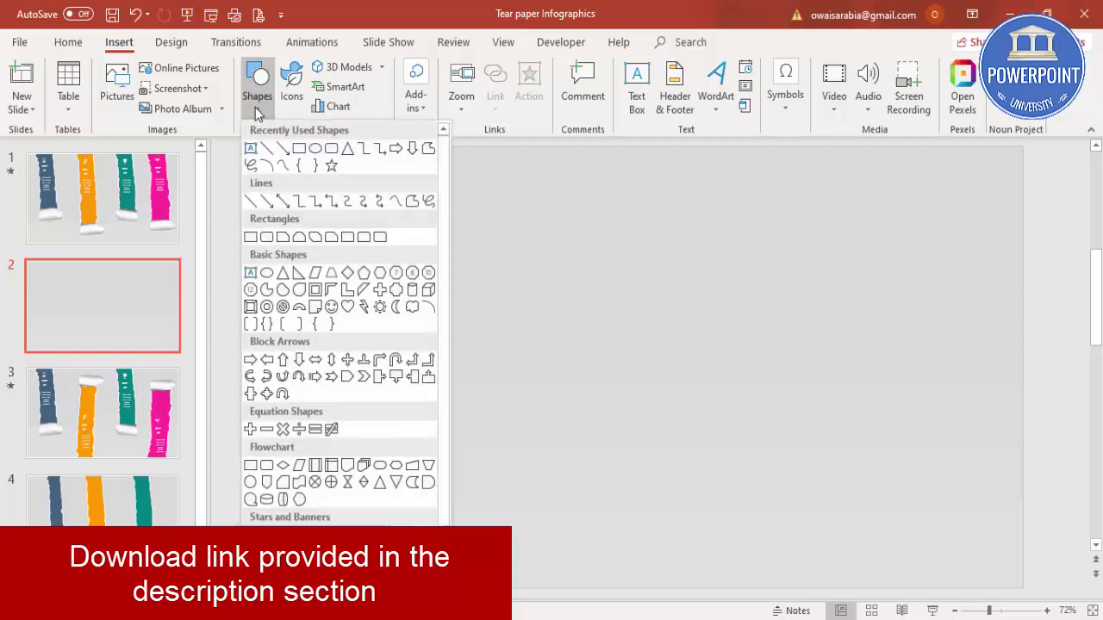
click(412, 203)
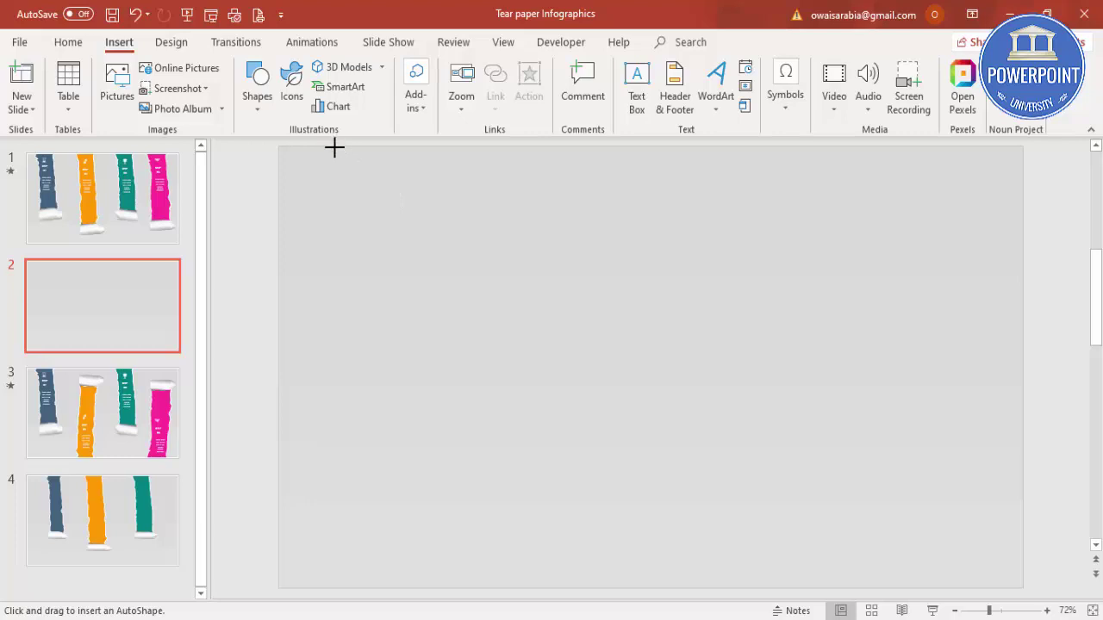
mouse_move(339, 162)
mouse_down()
mouse_move(343, 427)
mouse_move(420, 429)
mouse_move(423, 256)
mouse_move(406, 141)
mouse_move(332, 141)
mouse_up()
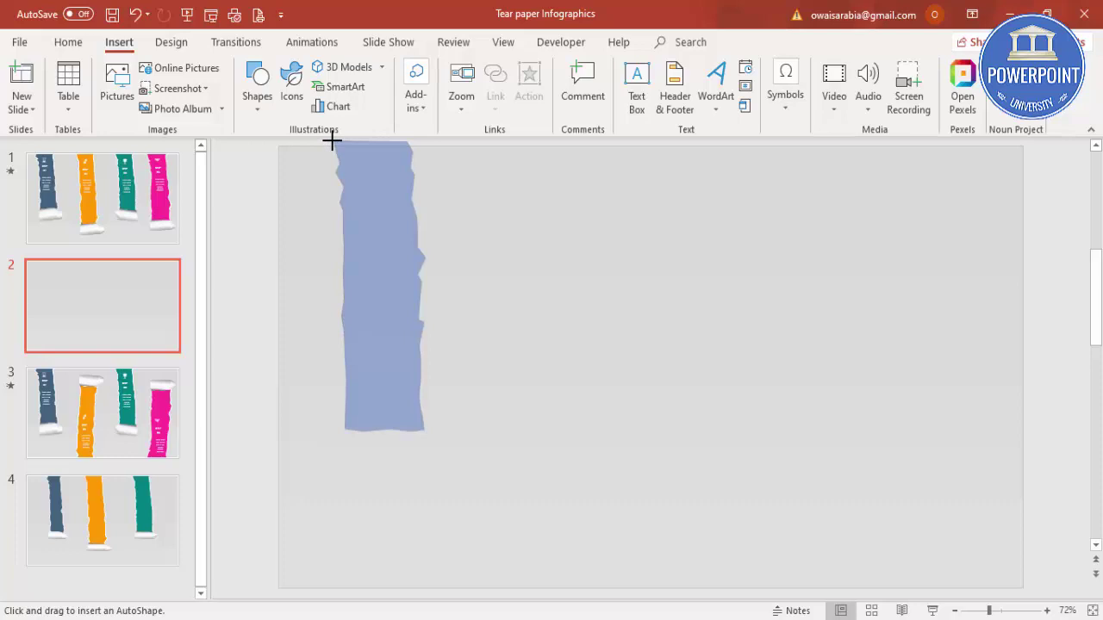
drag(331, 141, 332, 140)
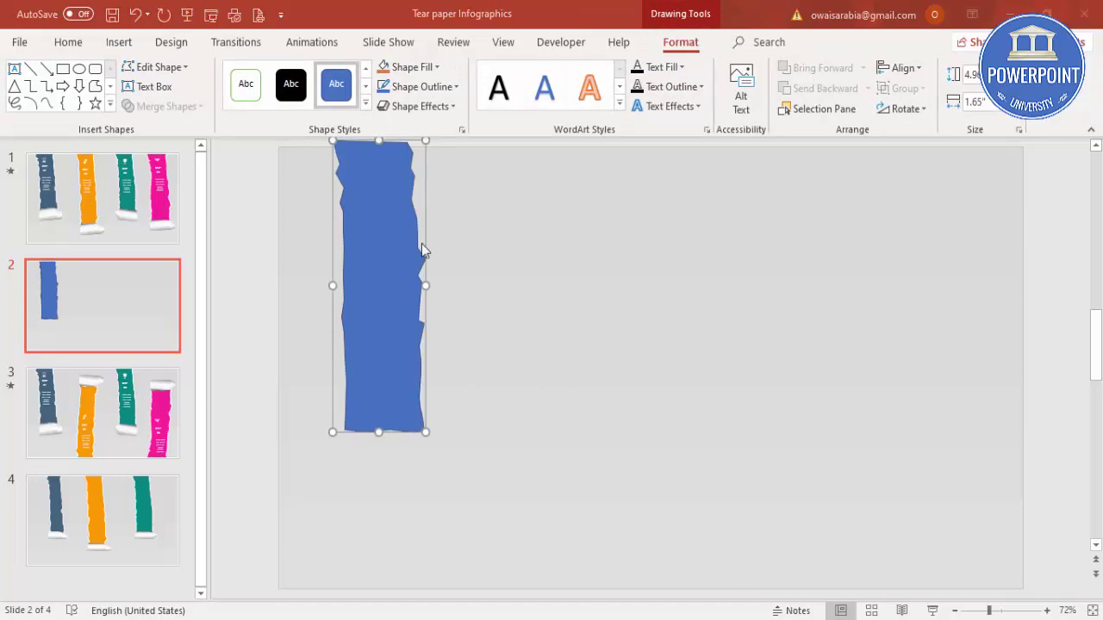
Step: Set the strip's outline to white at 2¼ pt and fill it with dark slate blue
click(455, 87)
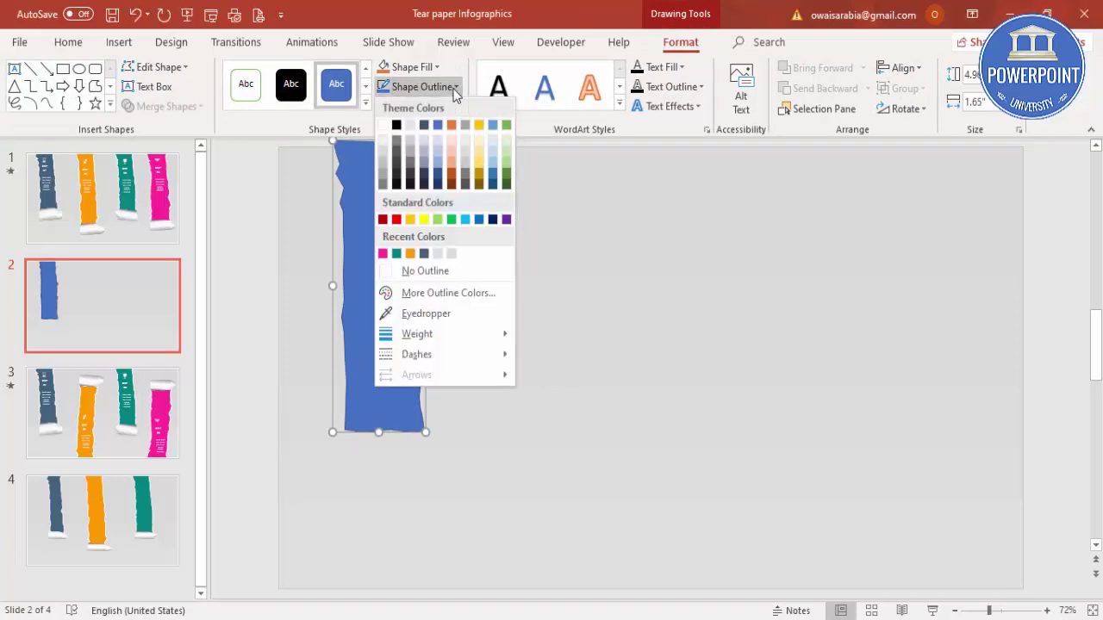
click(381, 122)
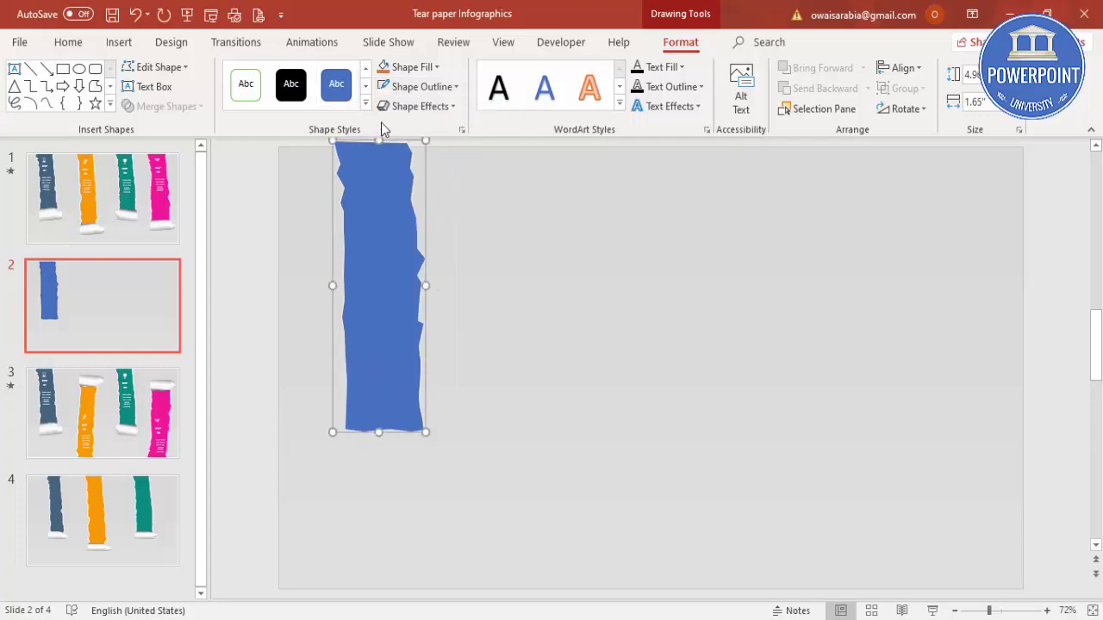
click(422, 87)
mouse_move(441, 340)
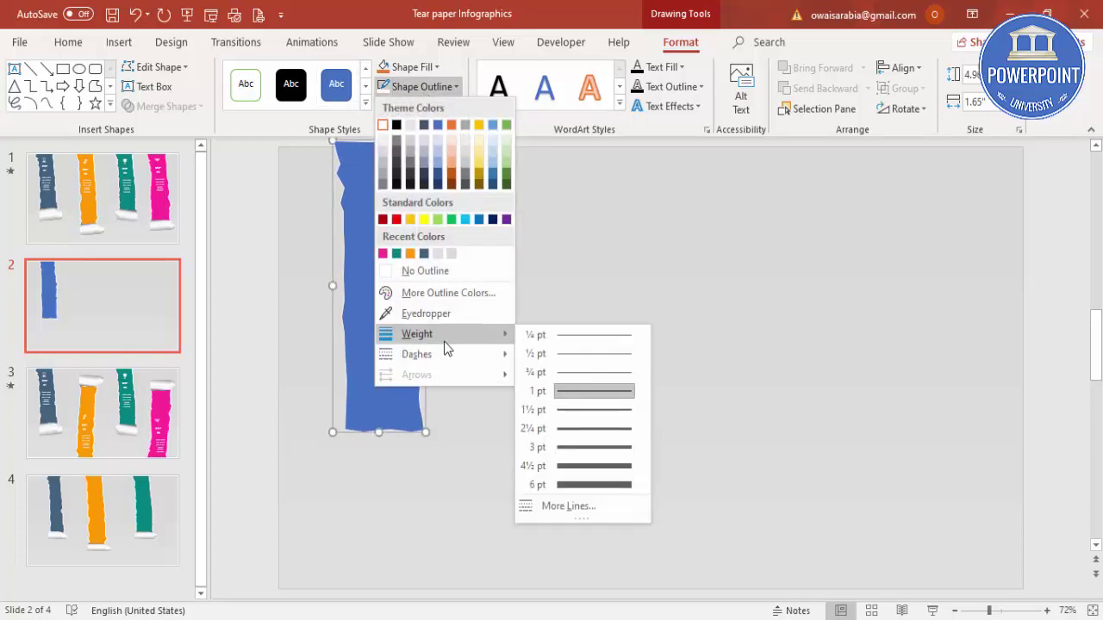
click(592, 429)
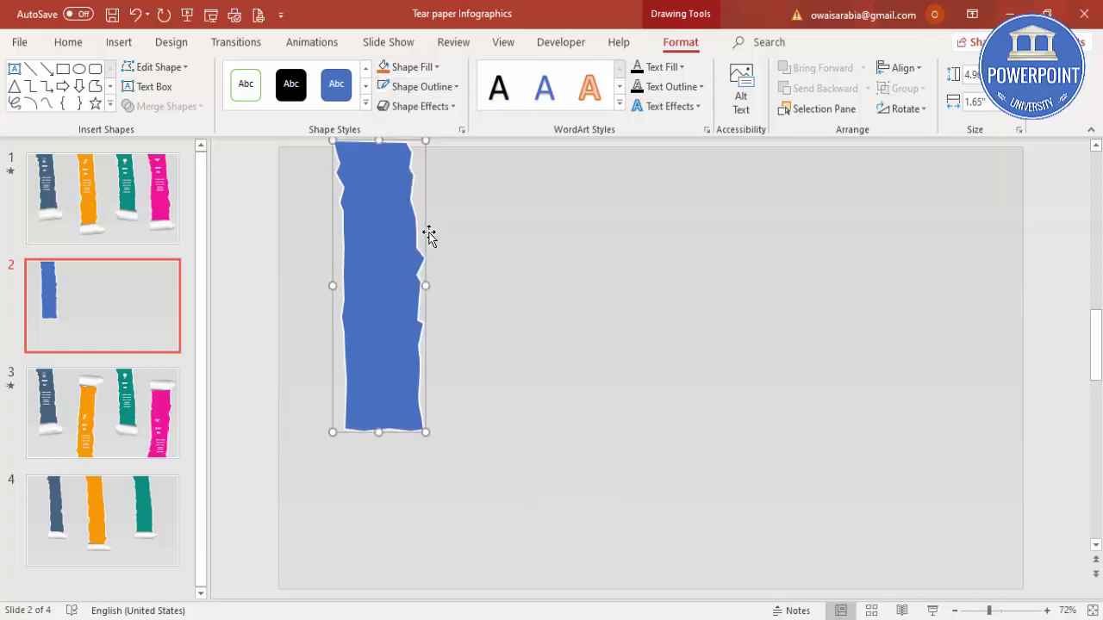
click(428, 74)
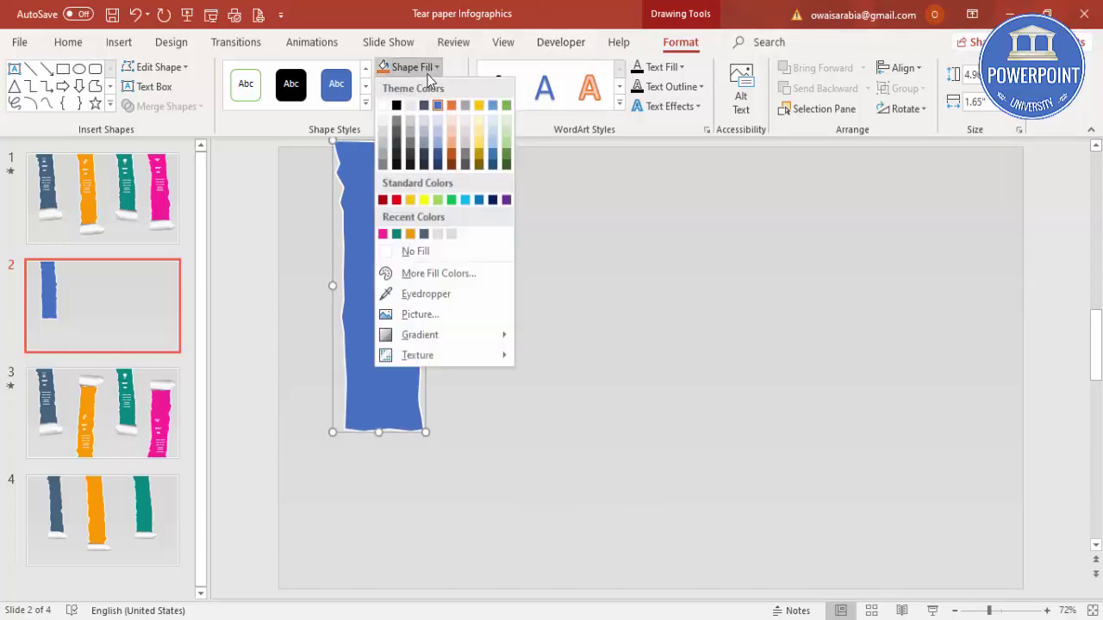
click(424, 234)
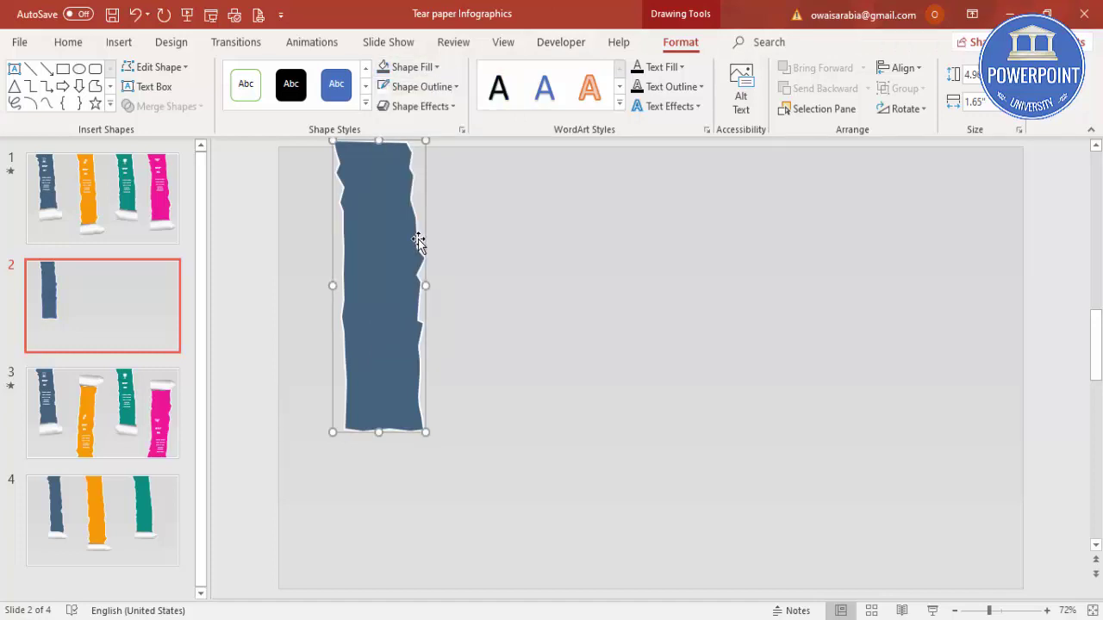
Step: In Edit Points, zoom in and bend a left-edge vertex into a sharper notch
right_click(380, 347)
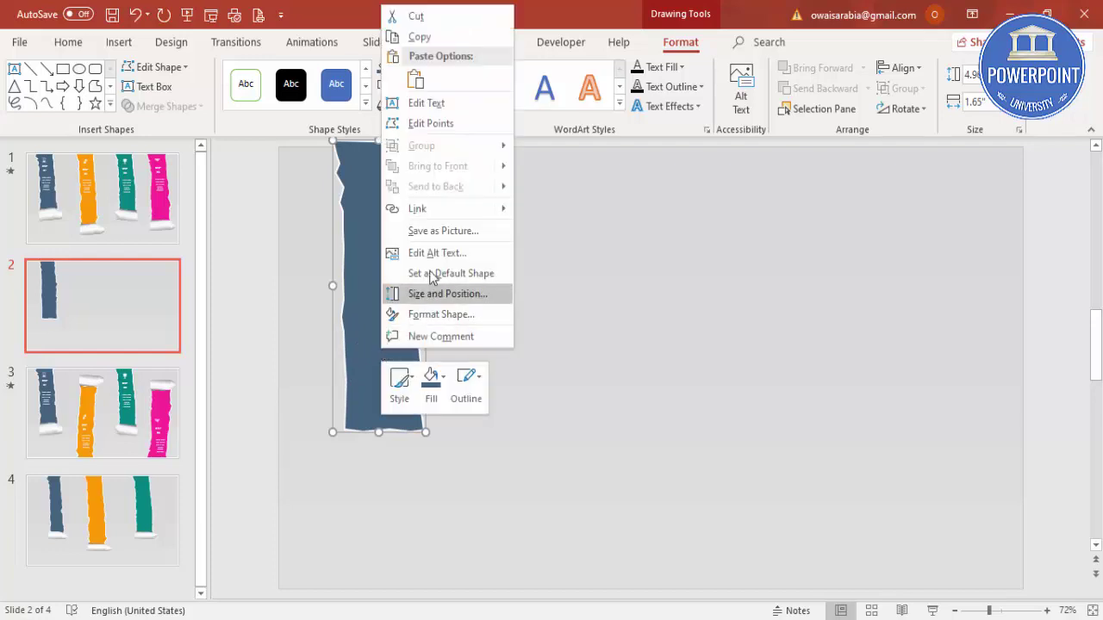
click(435, 124)
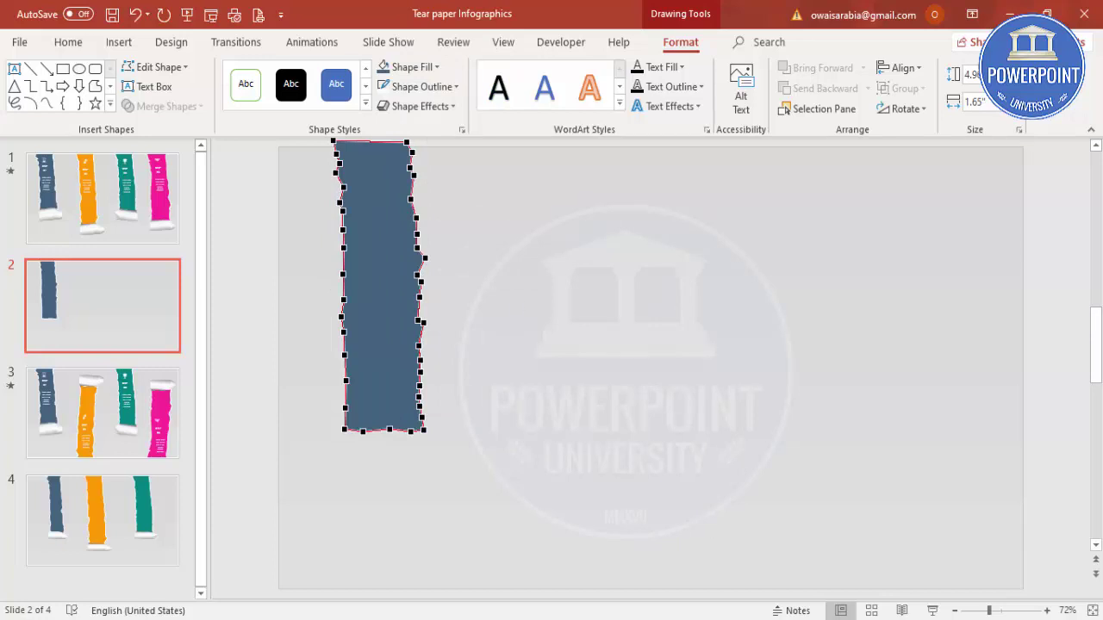
click(1013, 610)
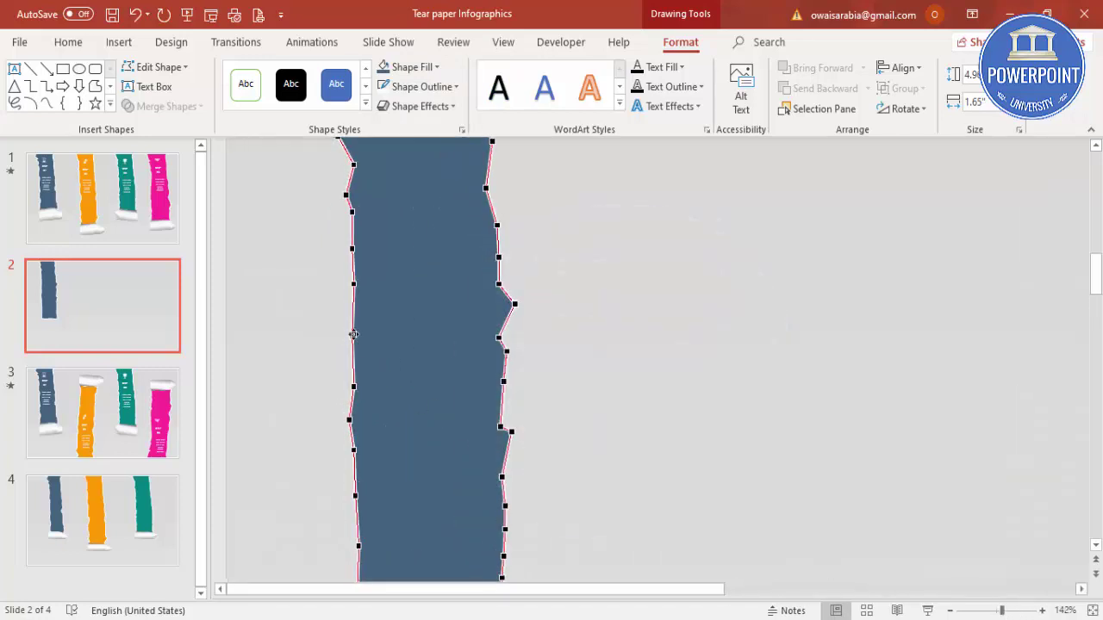
click(353, 336)
click(354, 285)
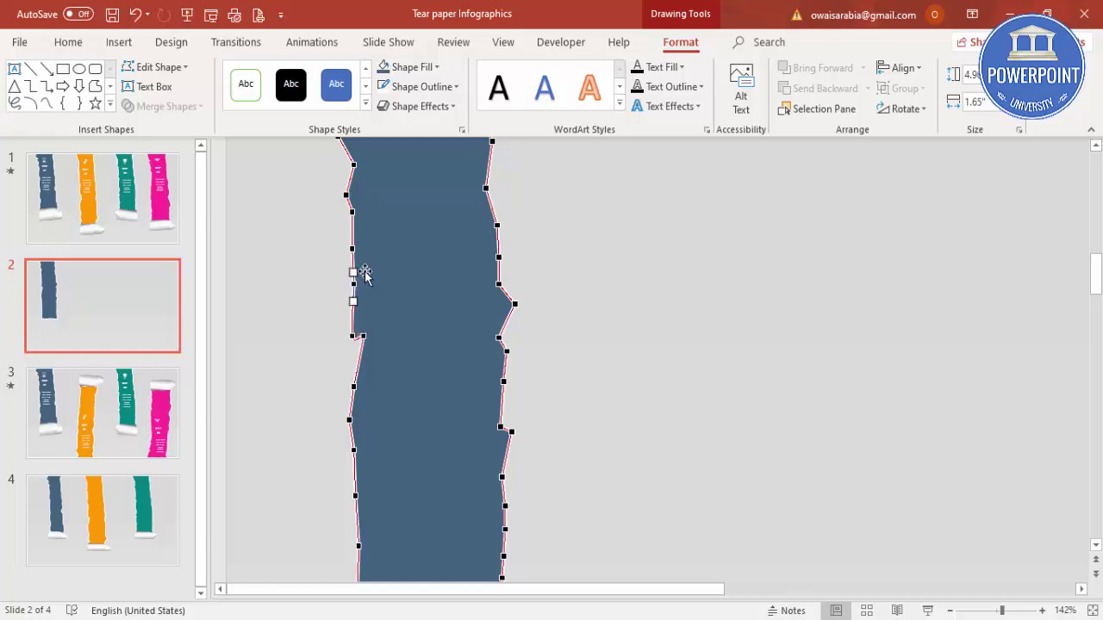
drag(353, 272, 368, 273)
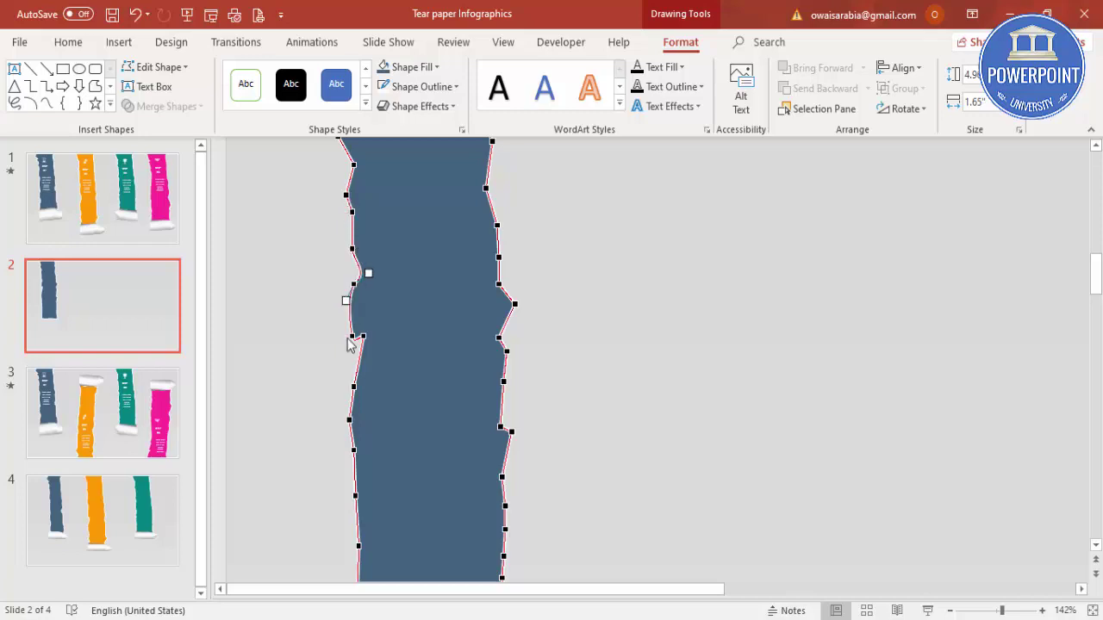
Step: Add a point lower on the left edge and pull it upward to jag the tear
right_click(356, 523)
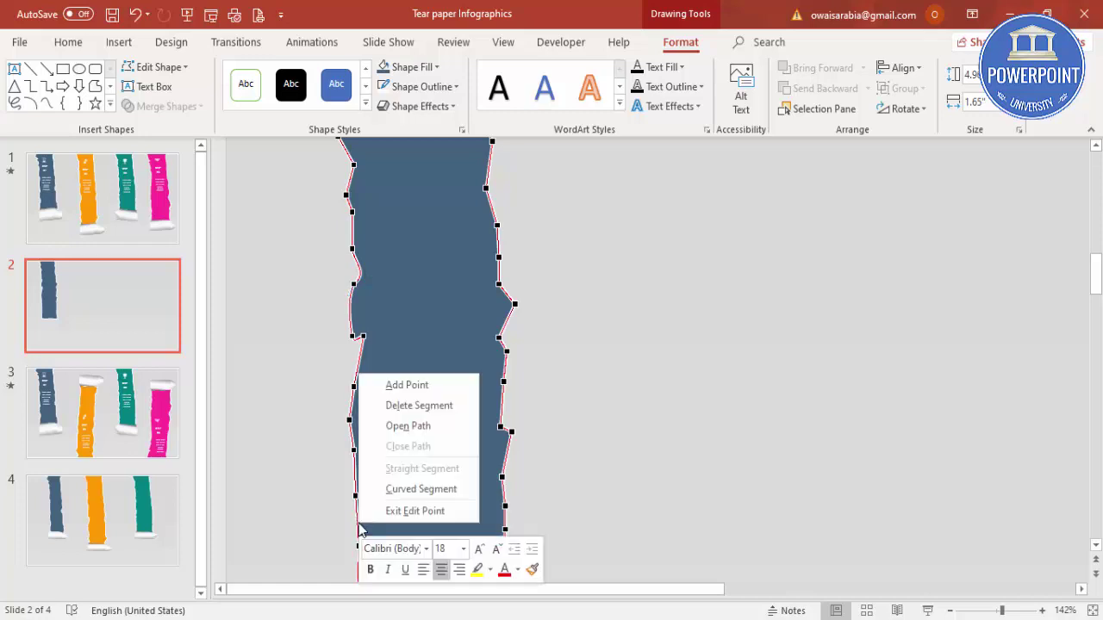
click(423, 391)
drag(359, 519, 352, 453)
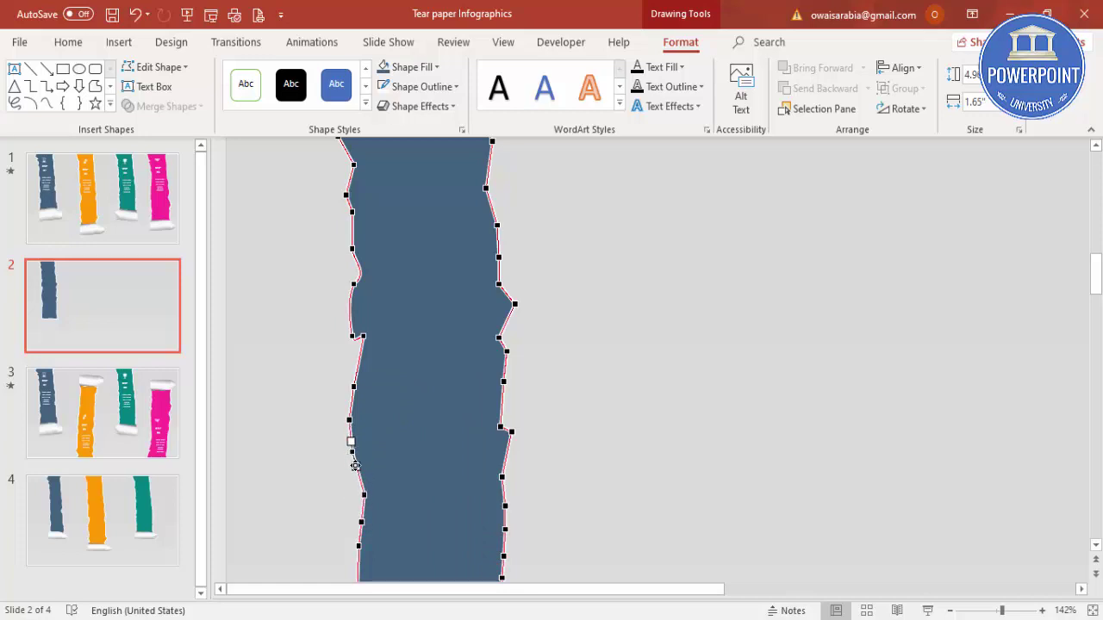
click(540, 429)
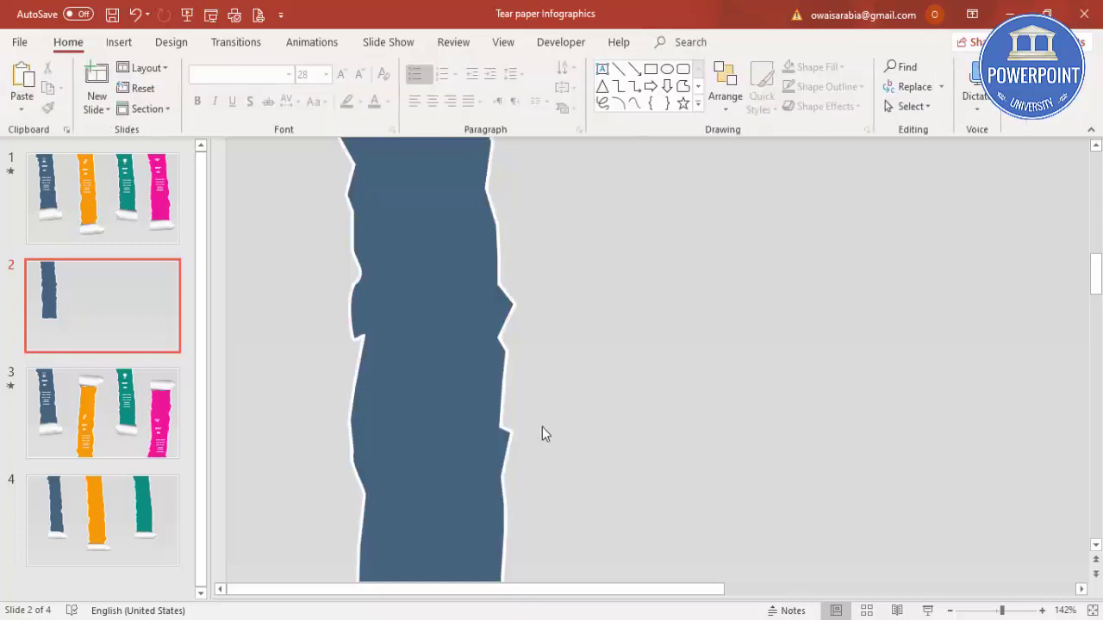
Step: Apply the Inside: Right shadow preset to the strip in Format Shape
click(1093, 610)
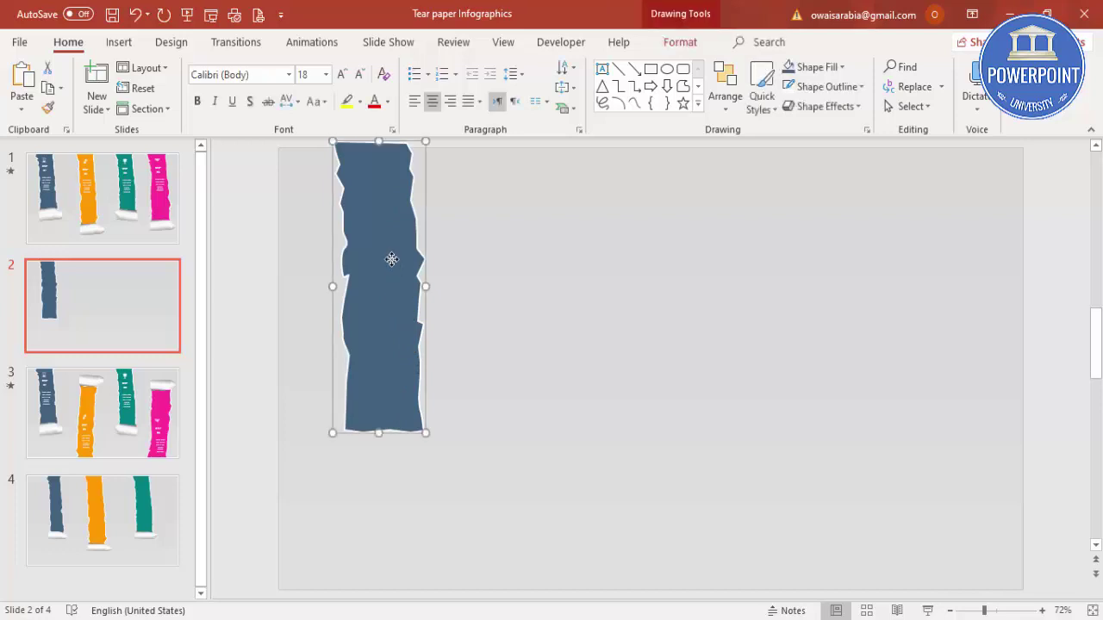
right_click(391, 260)
key(Escape)
right_click(379, 202)
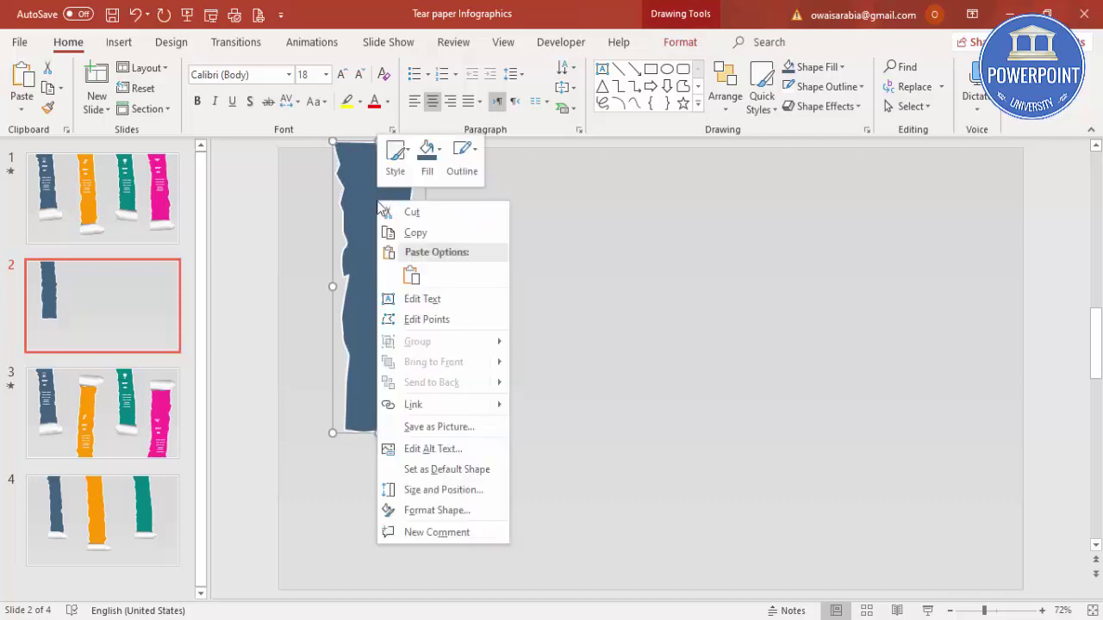
click(439, 510)
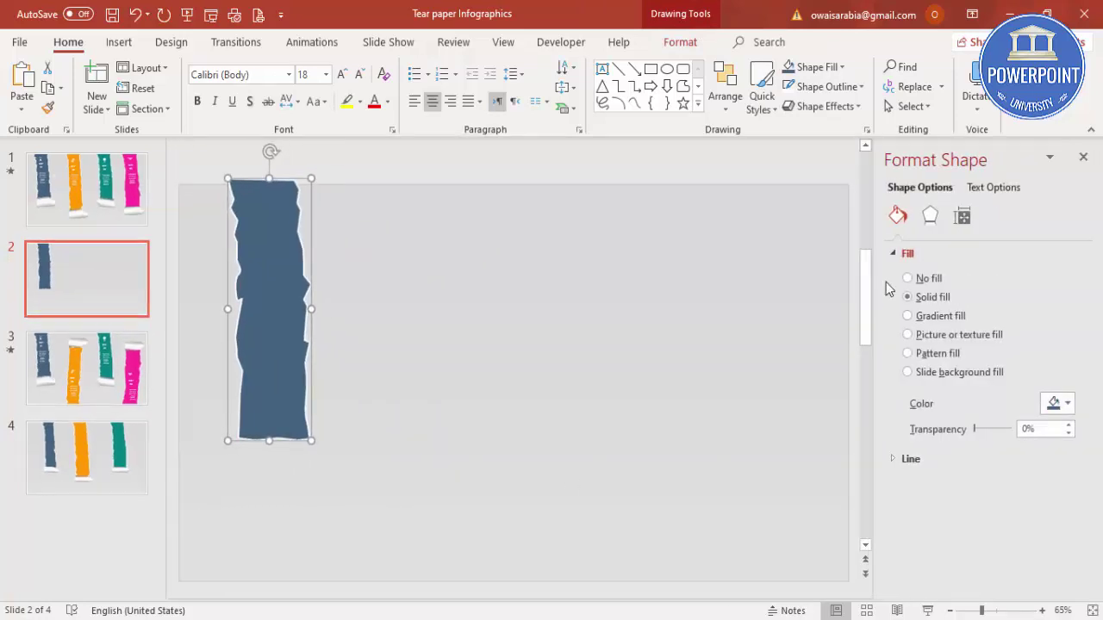
click(934, 223)
click(961, 252)
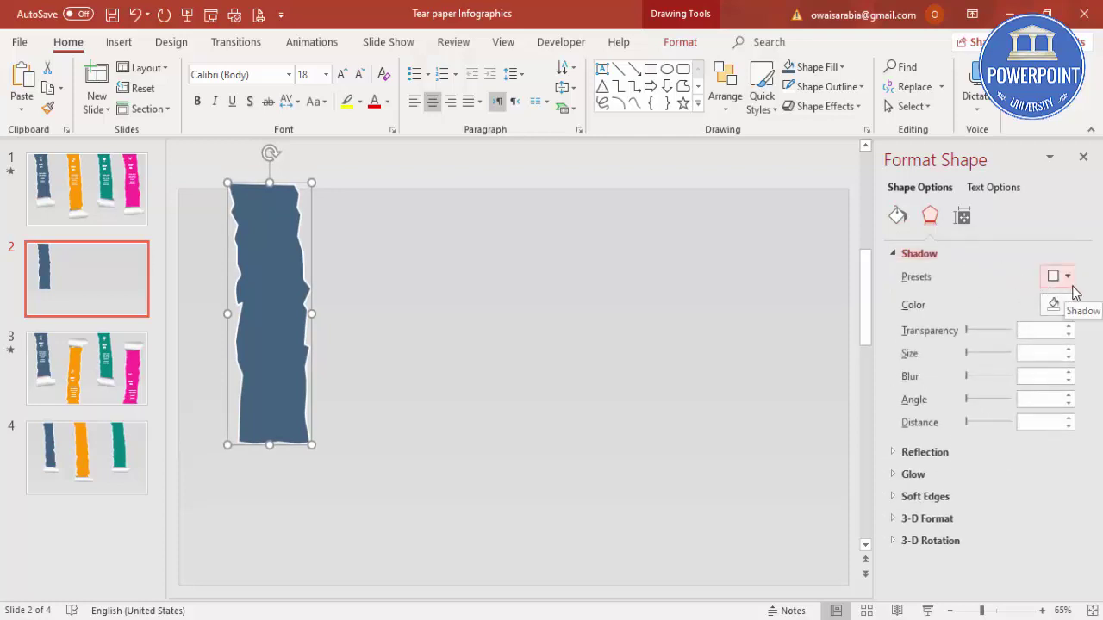
click(1066, 277)
scroll(1092, 399, down, 2)
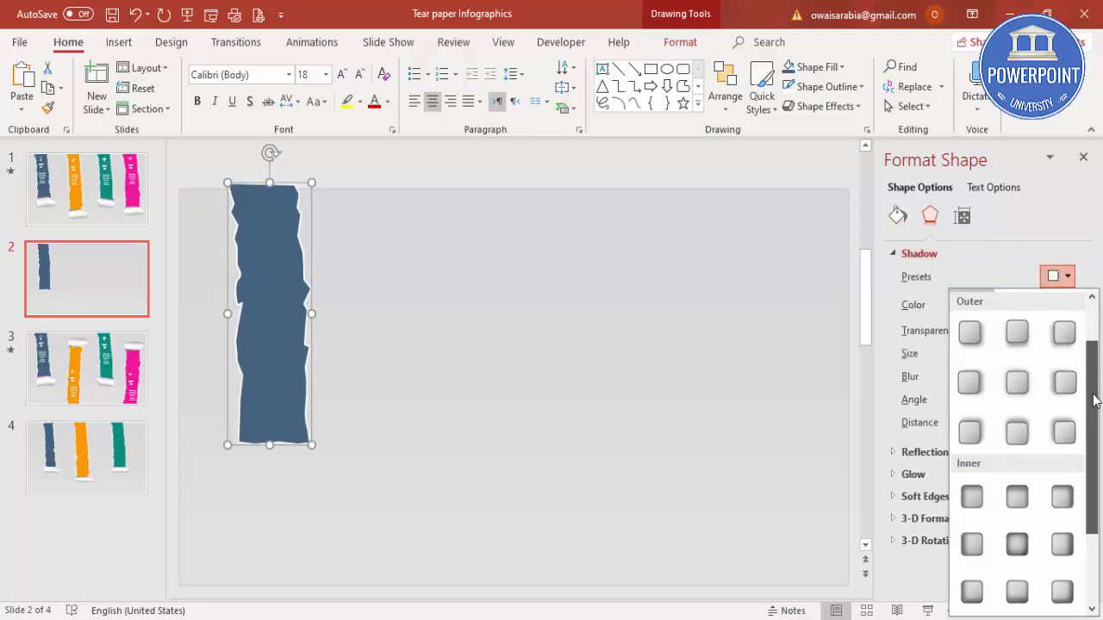
scroll(1092, 399, down, 2)
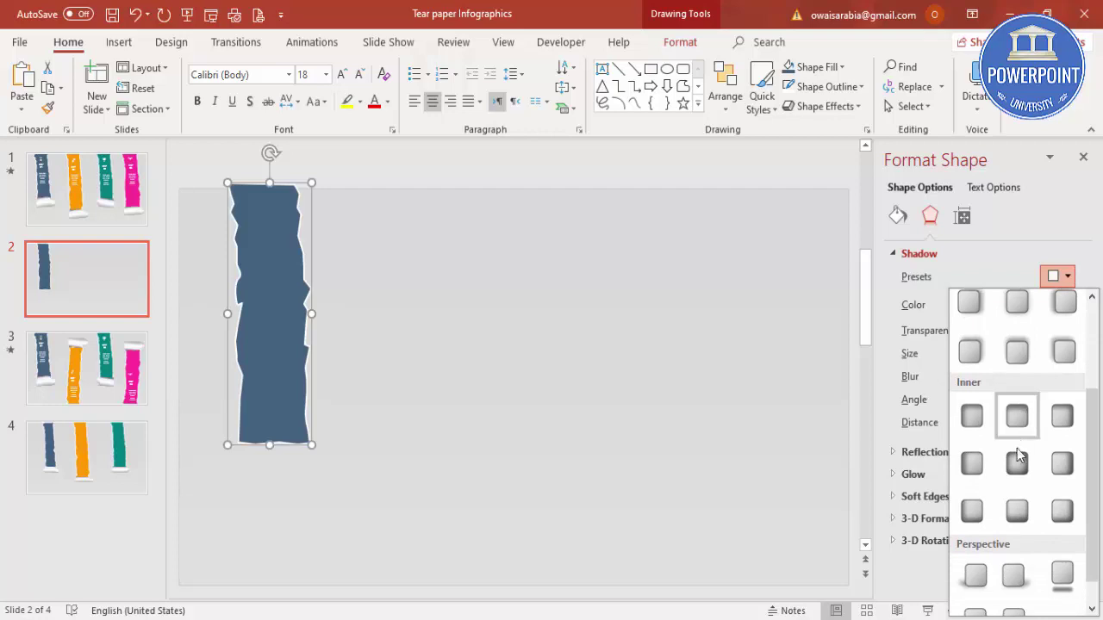
click(1063, 465)
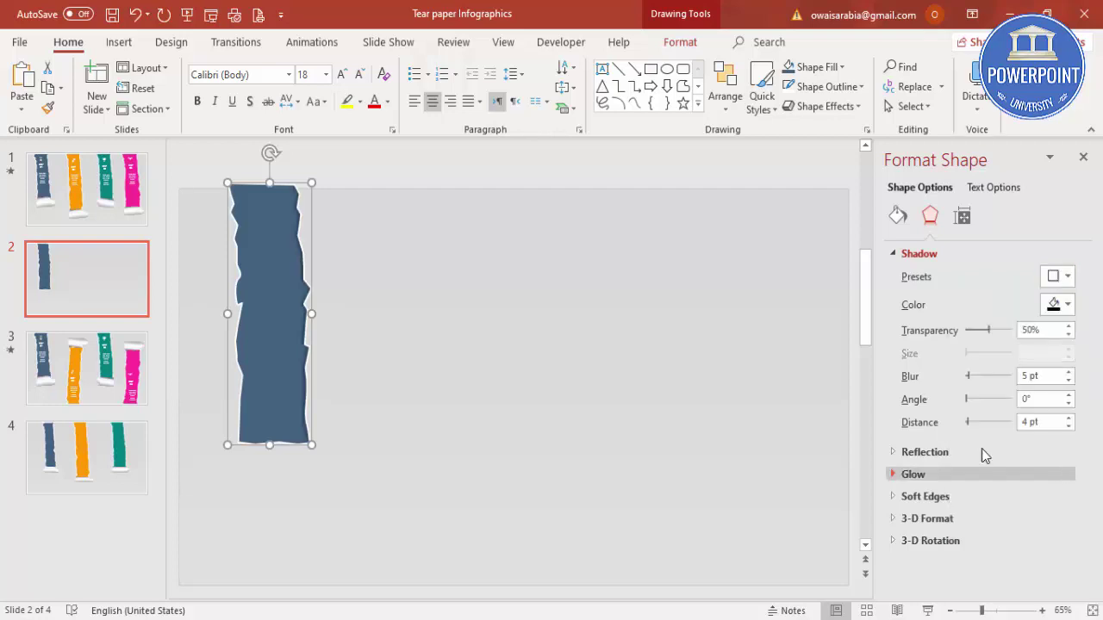
Step: Raise the strip's shadow blur to 7 pt
click(1068, 372)
click(1069, 372)
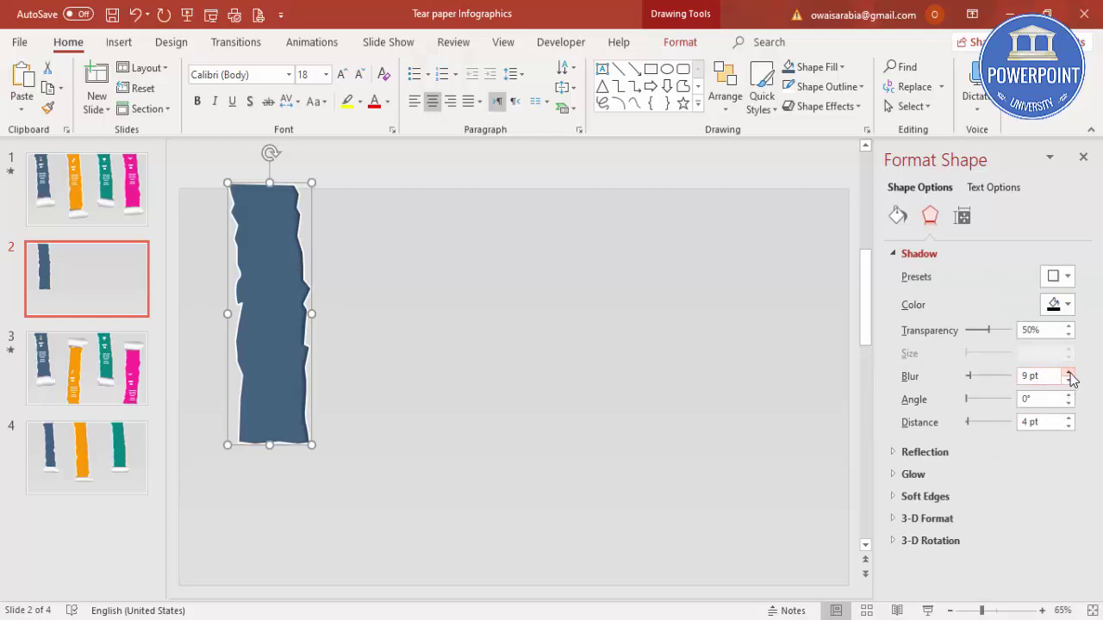
click(404, 392)
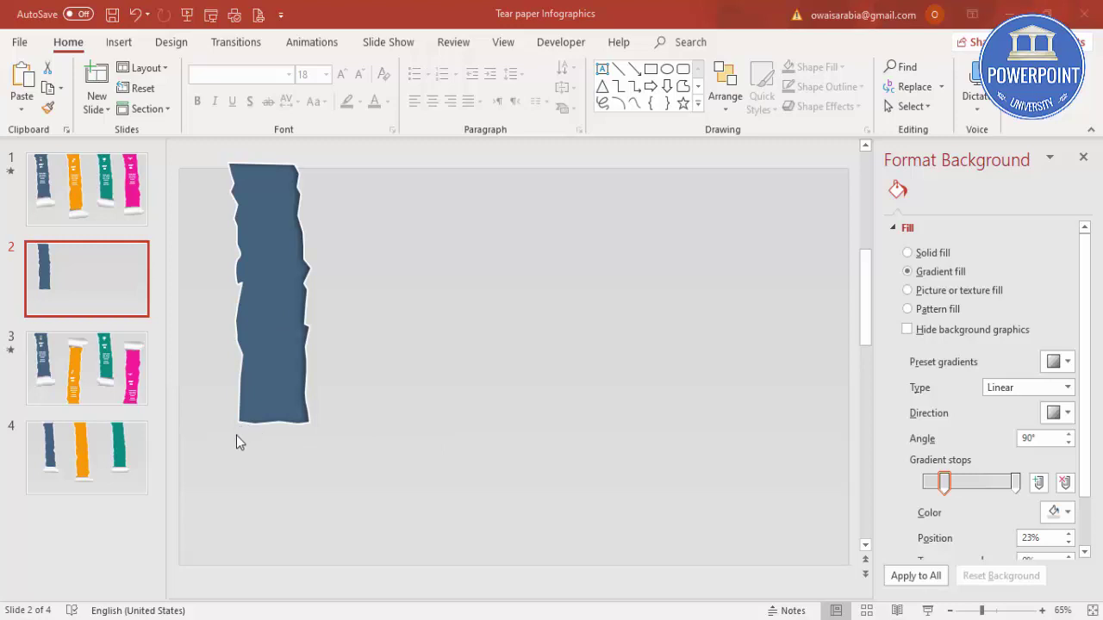
Step: Trace a six-point freeform around the strip's bottom end, closing it at its starting point
click(119, 41)
click(250, 112)
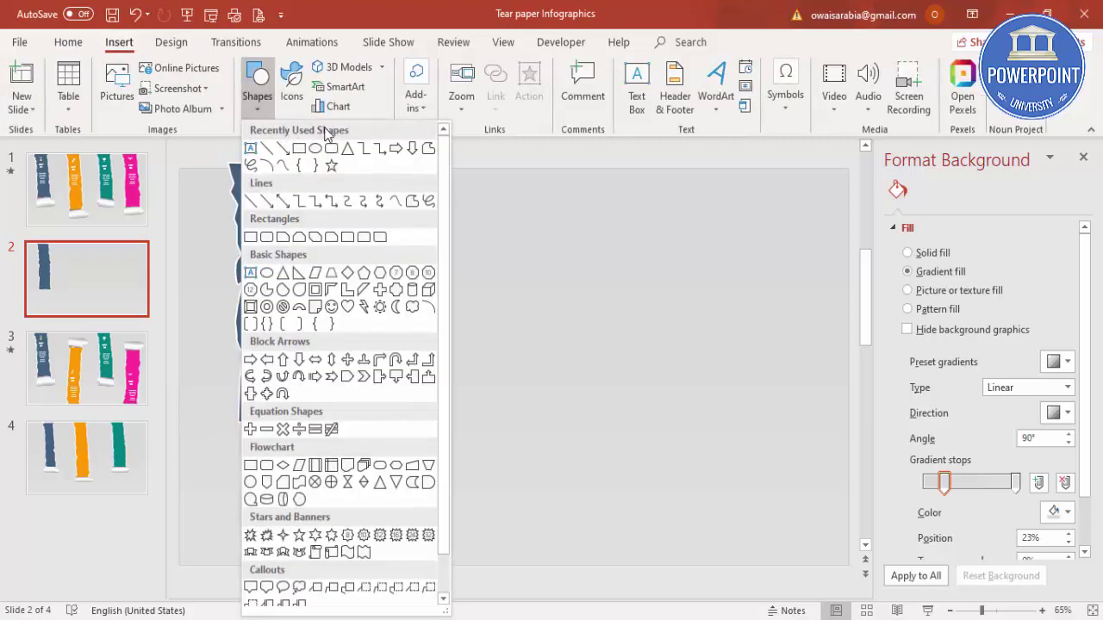
click(412, 203)
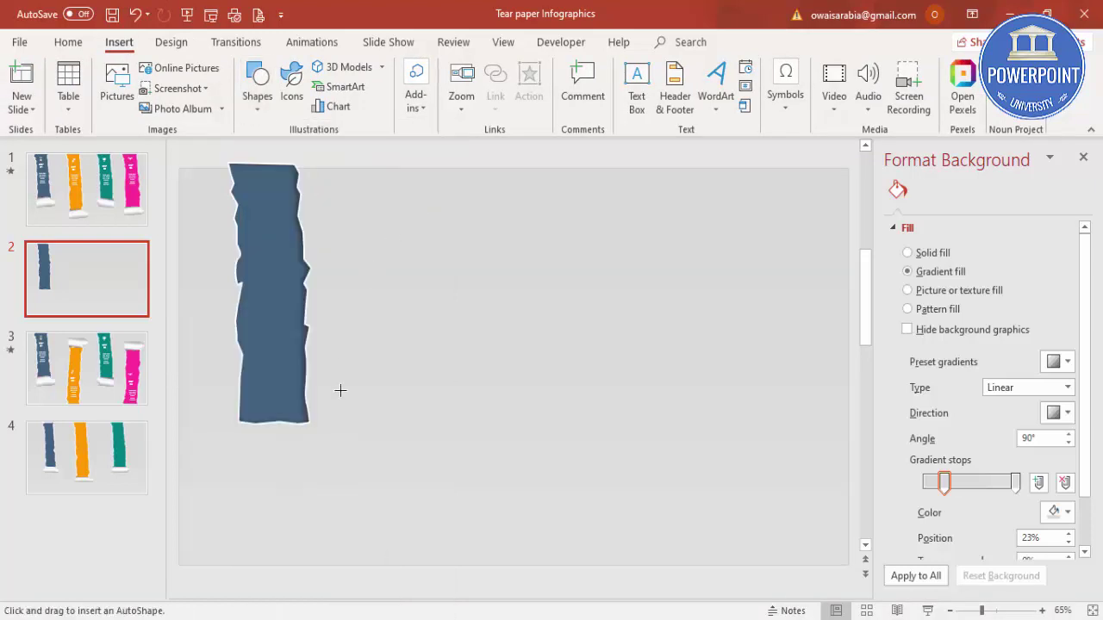
click(238, 423)
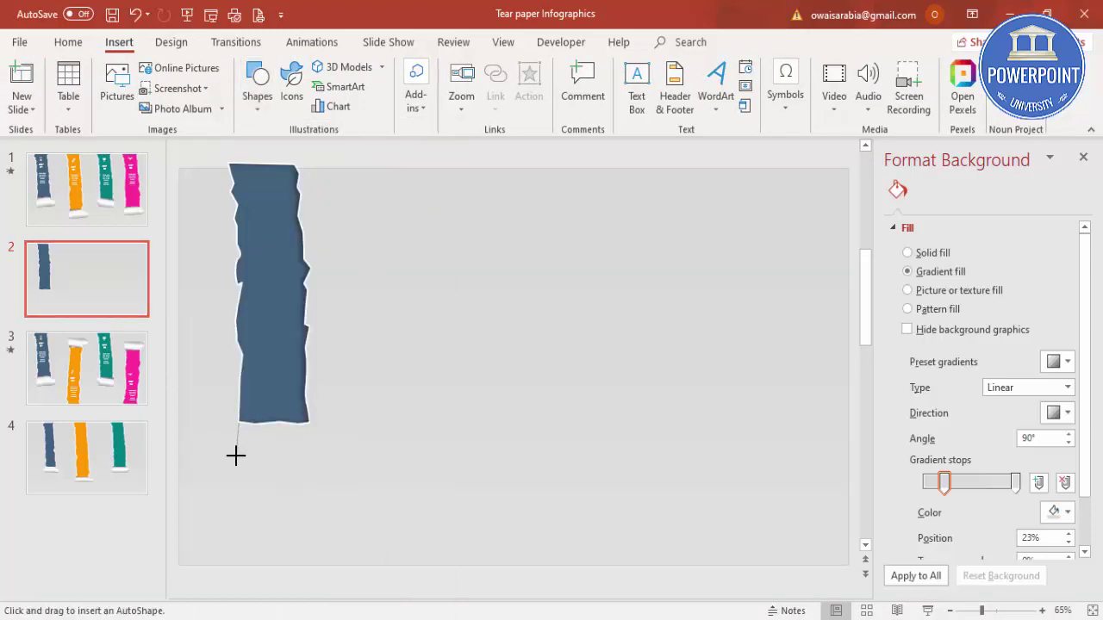
click(237, 456)
click(242, 467)
click(302, 468)
click(329, 464)
click(319, 416)
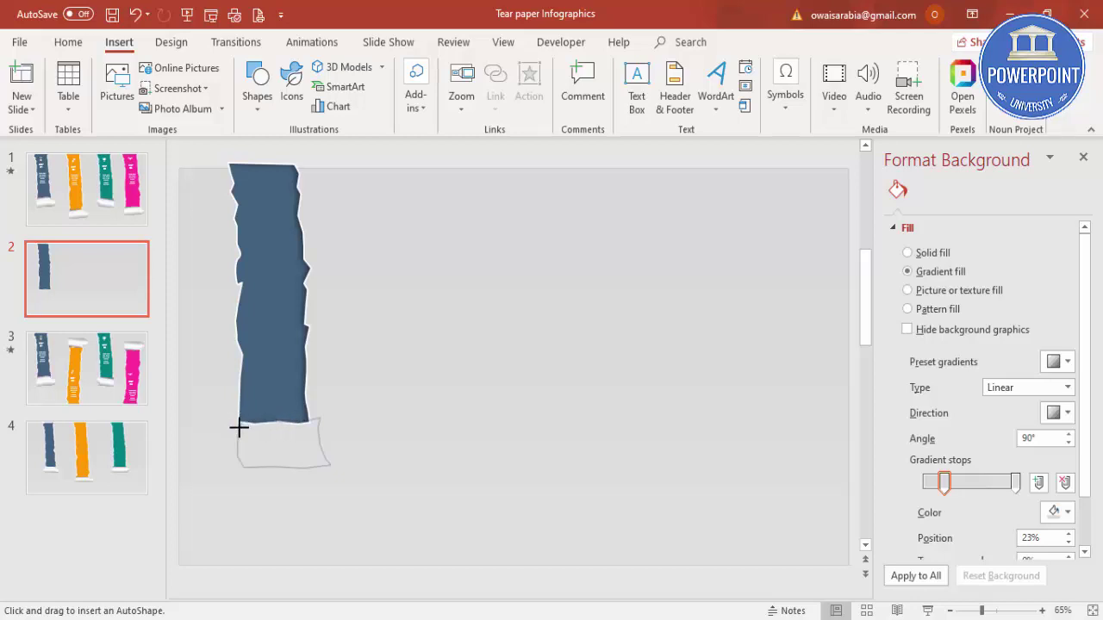
click(238, 424)
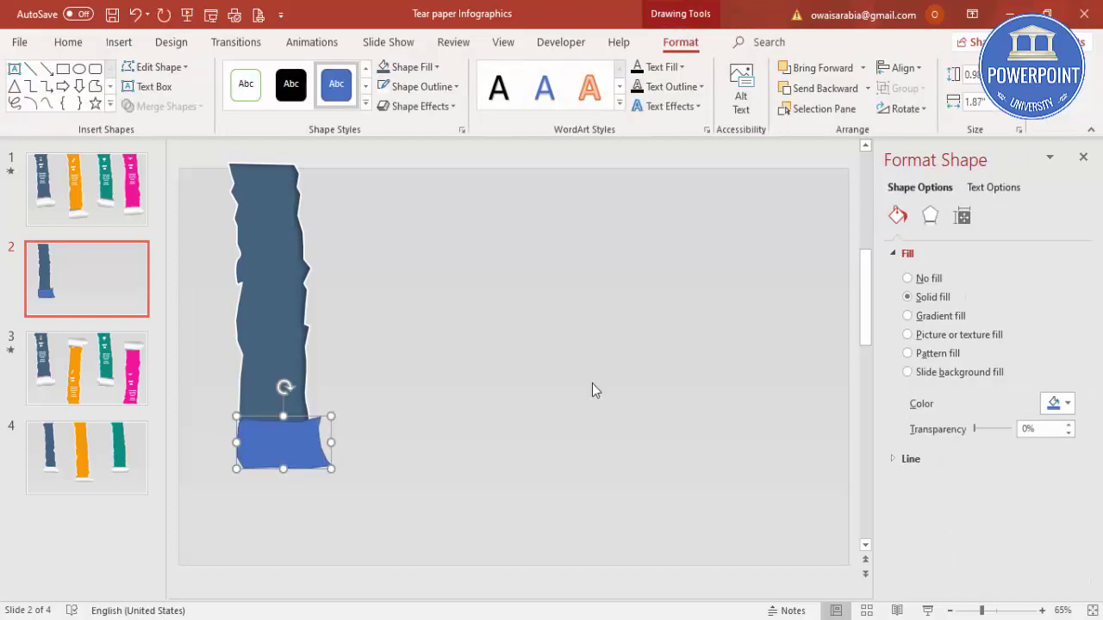
Step: Remove the shape's outline and switch it to a gradient fill with a gray stop at 2%
click(446, 87)
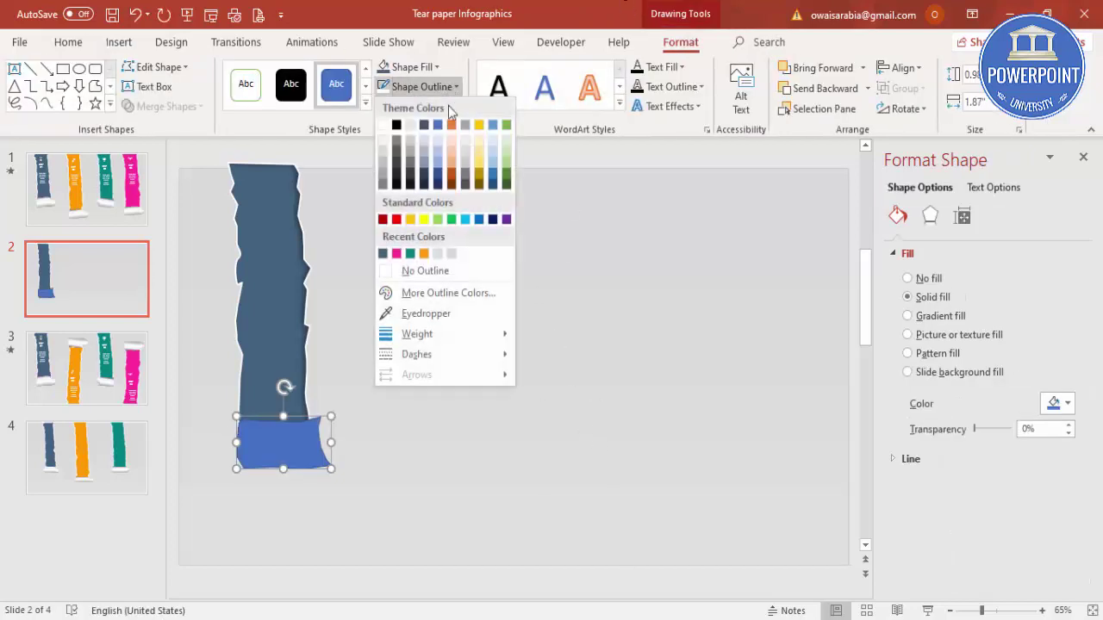
click(446, 271)
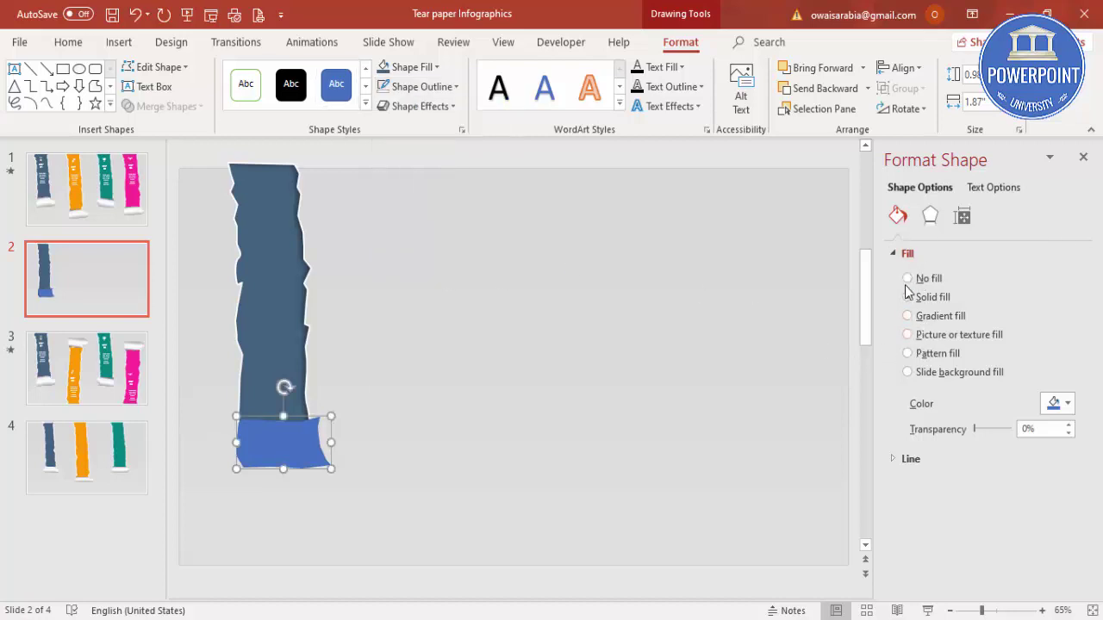
click(912, 316)
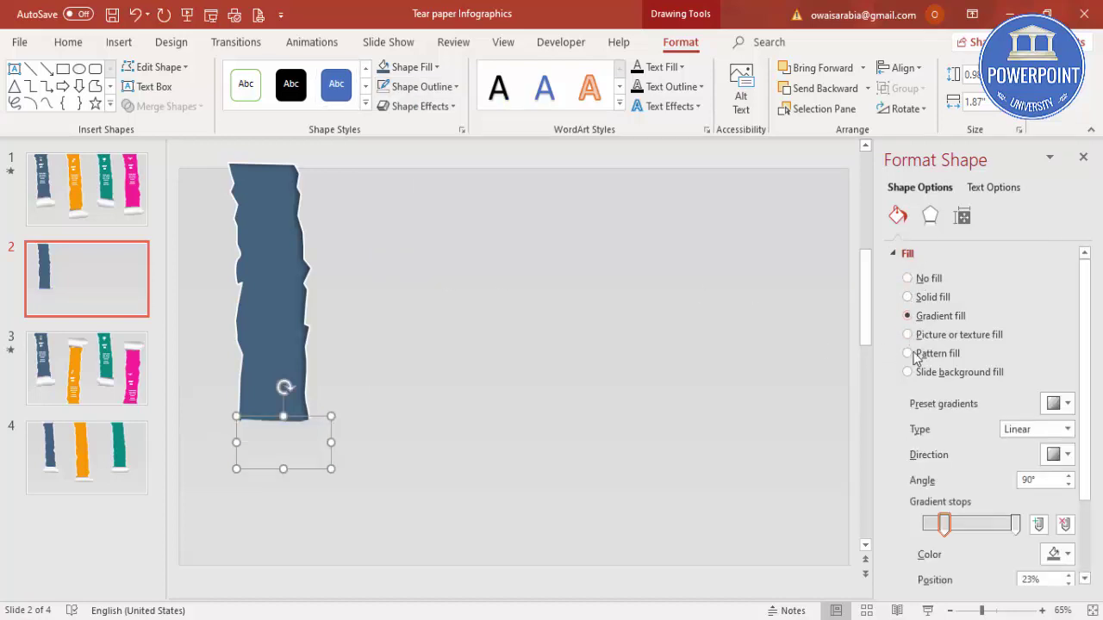
drag(944, 523, 925, 524)
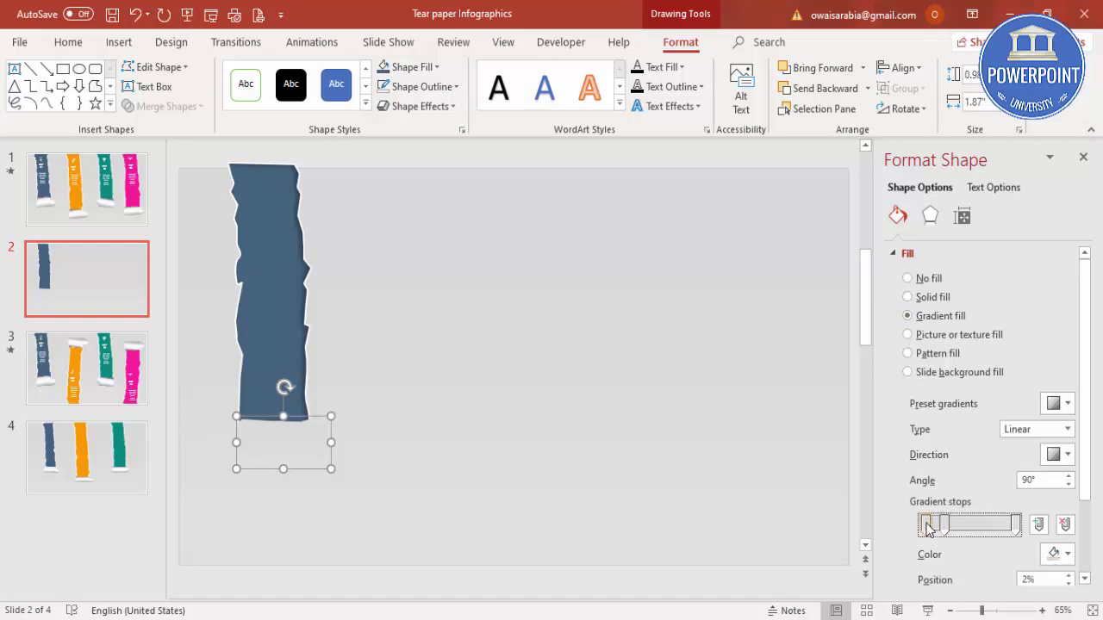
click(1055, 553)
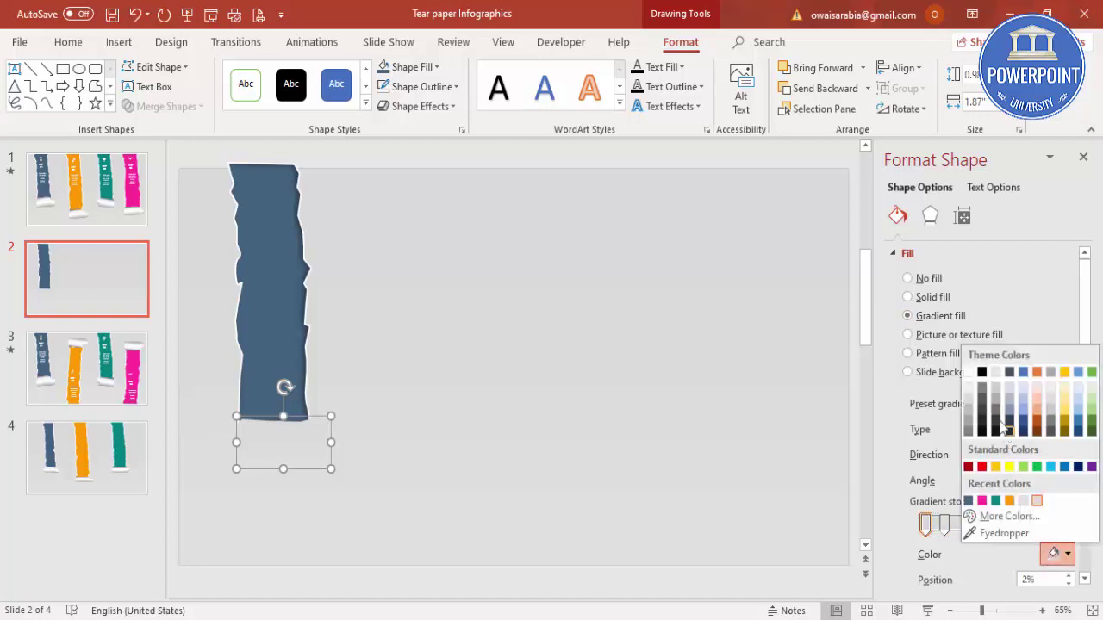
click(965, 432)
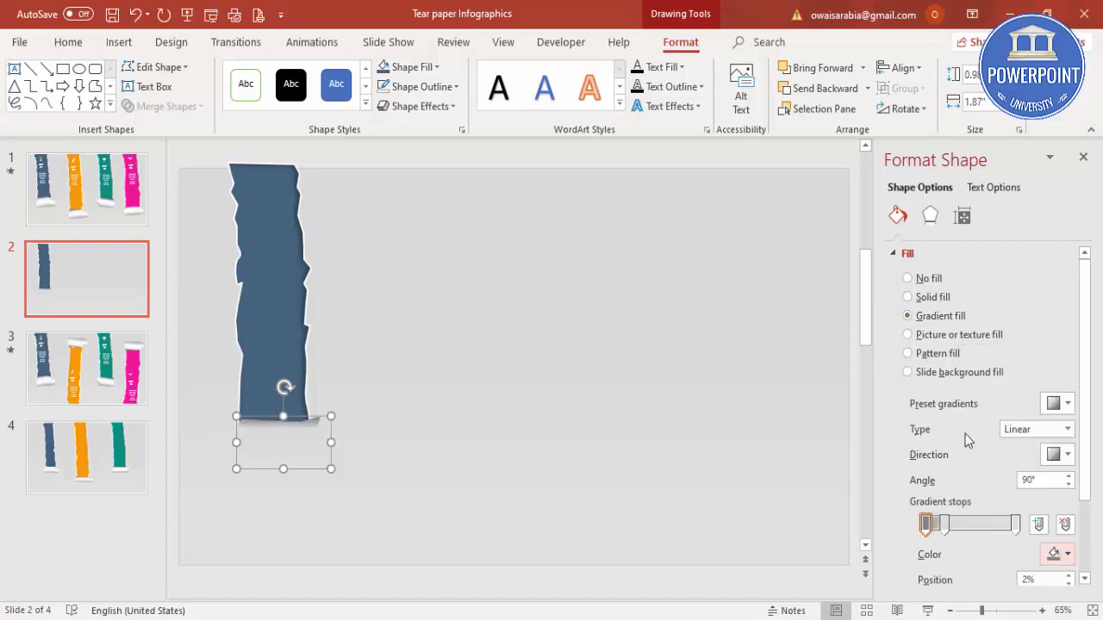
Step: Set the gradient's 35% stop to light gray and its 100% stop to gray
drag(944, 524, 956, 523)
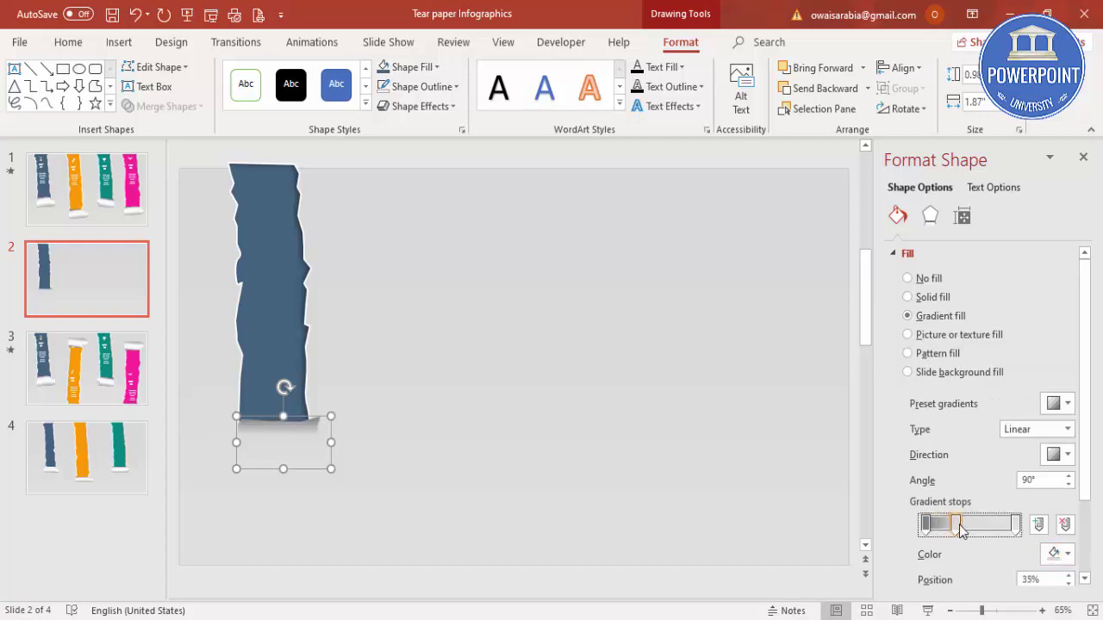
click(1055, 554)
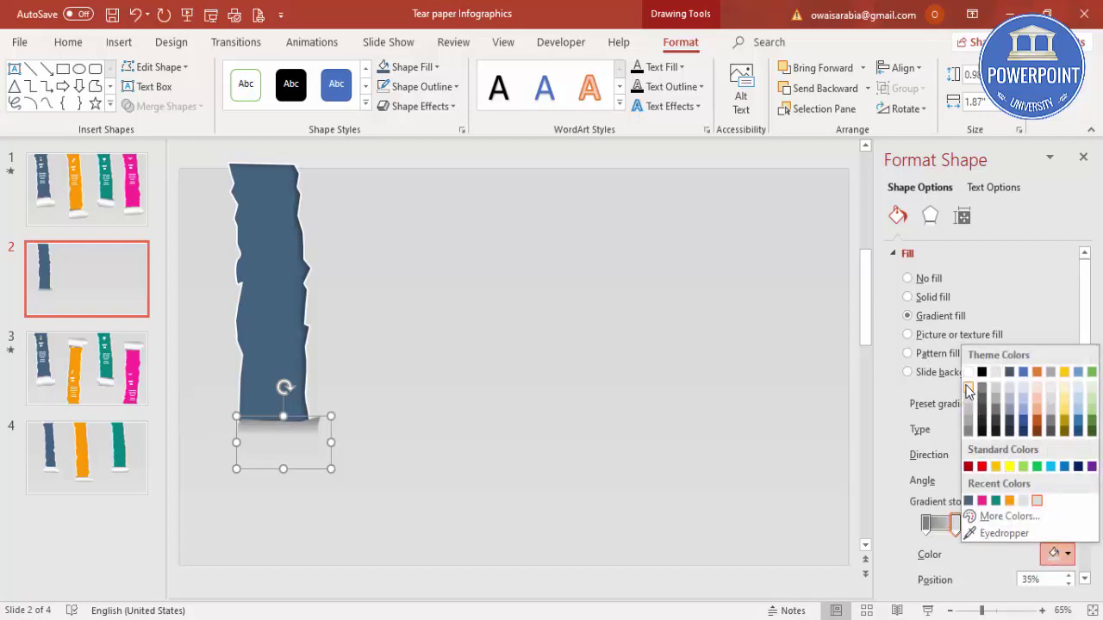
click(967, 389)
click(1015, 524)
click(1057, 554)
click(969, 424)
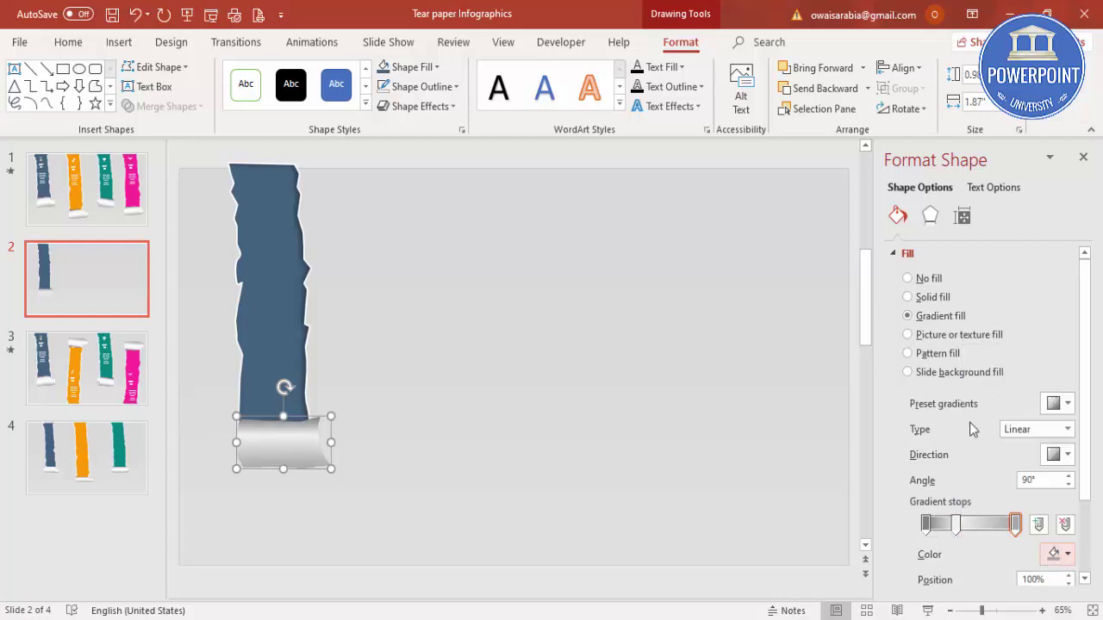
click(480, 458)
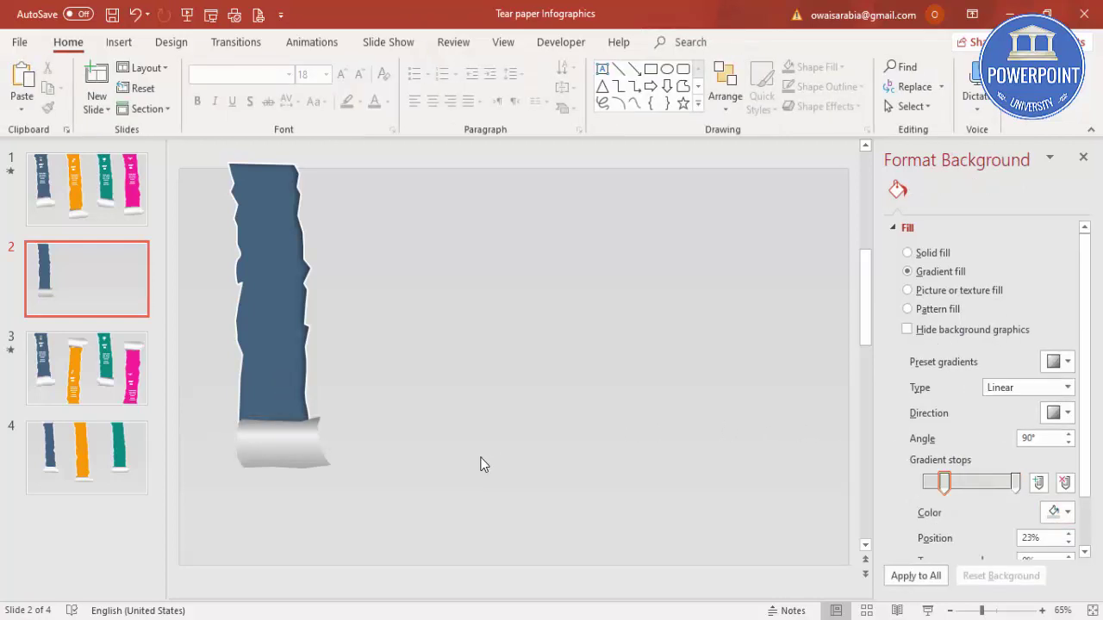
Step: Tuck the roll under the strip, then paste a copy, move it right and shrink it
click(301, 452)
drag(333, 442, 325, 441)
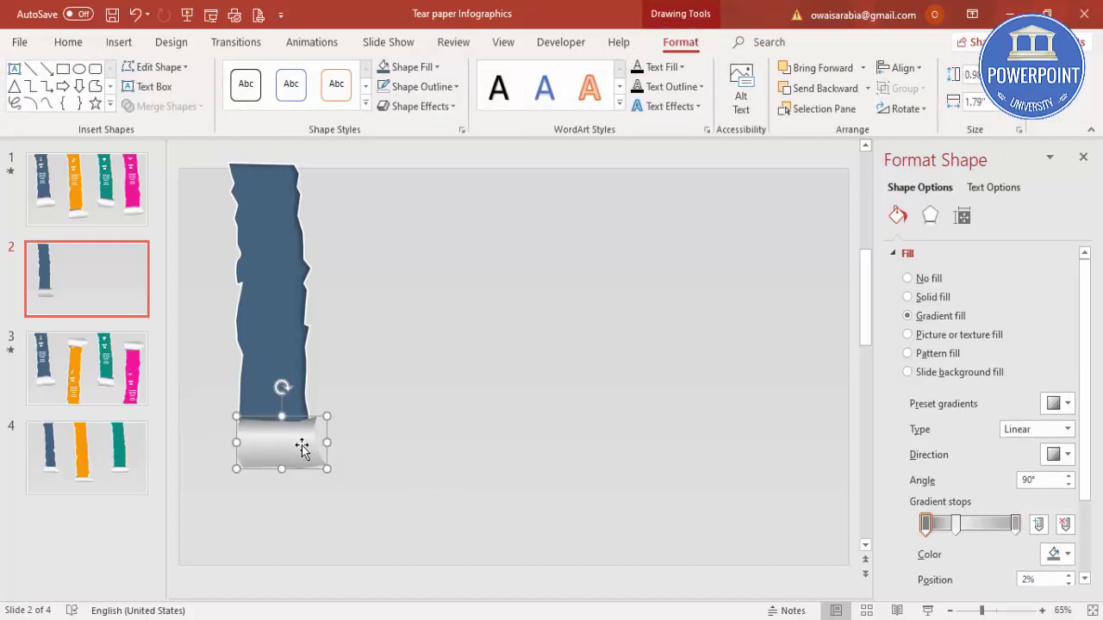
key(ctrl+v)
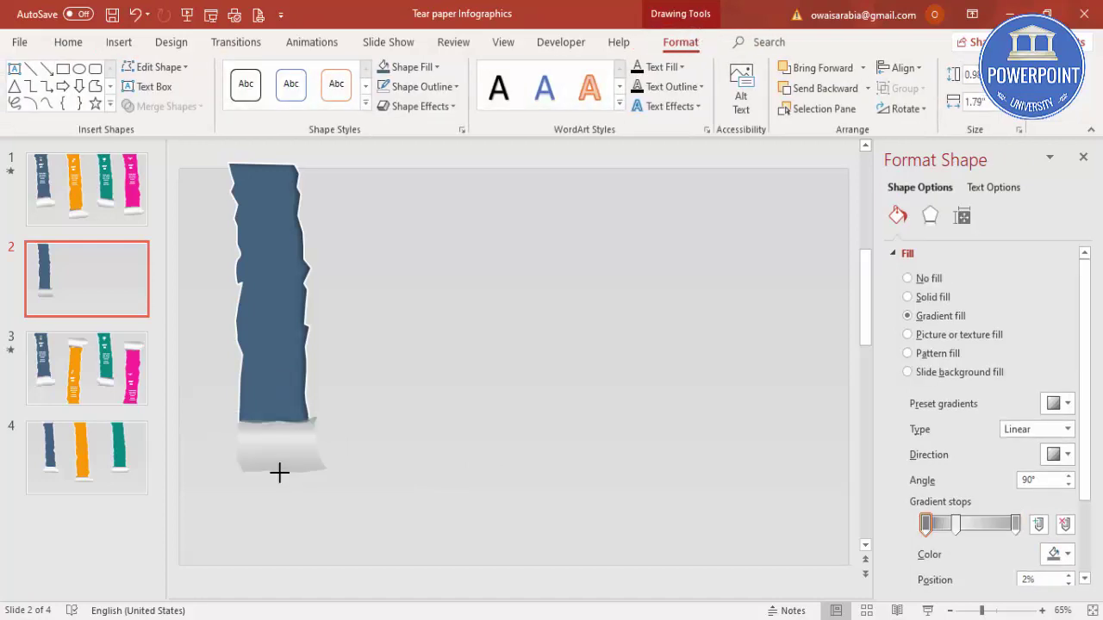
drag(280, 459, 406, 462)
drag(366, 424, 317, 448)
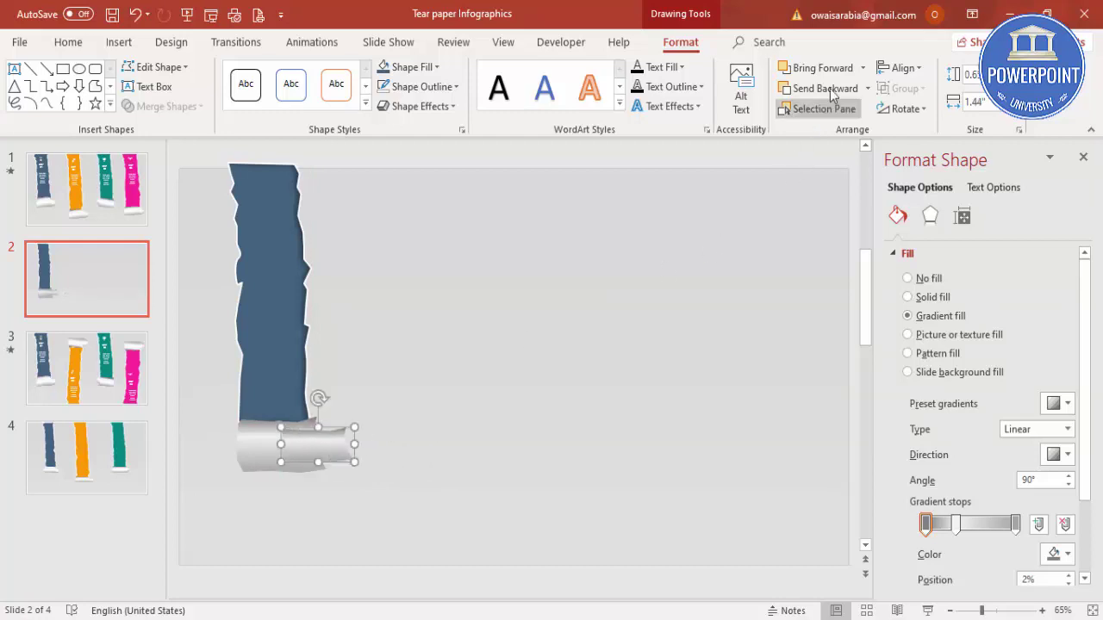
Step: Send the smaller copy behind the original gray roll
click(867, 88)
click(849, 129)
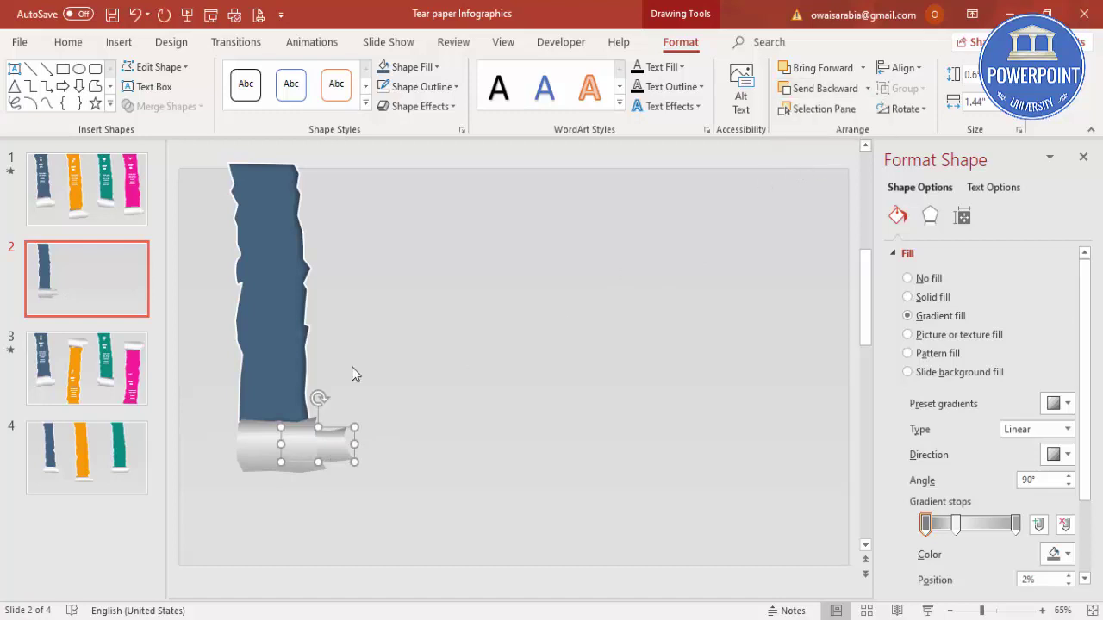
click(436, 378)
click(280, 442)
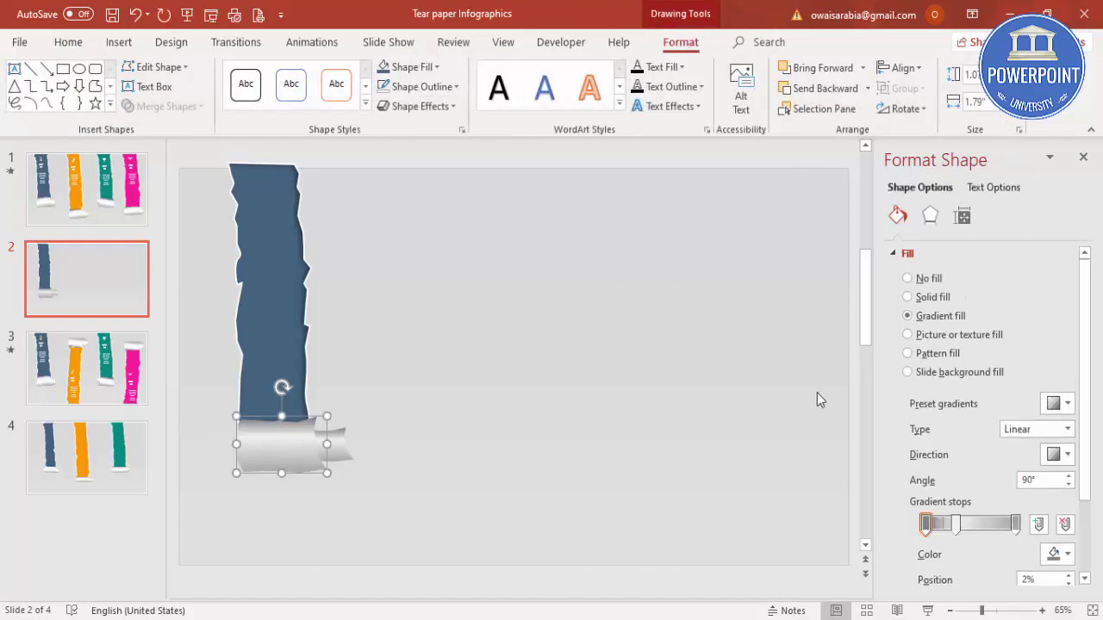
Step: Give the gray roll the Offset Bottom Right outer shadow preset
click(932, 221)
click(1054, 278)
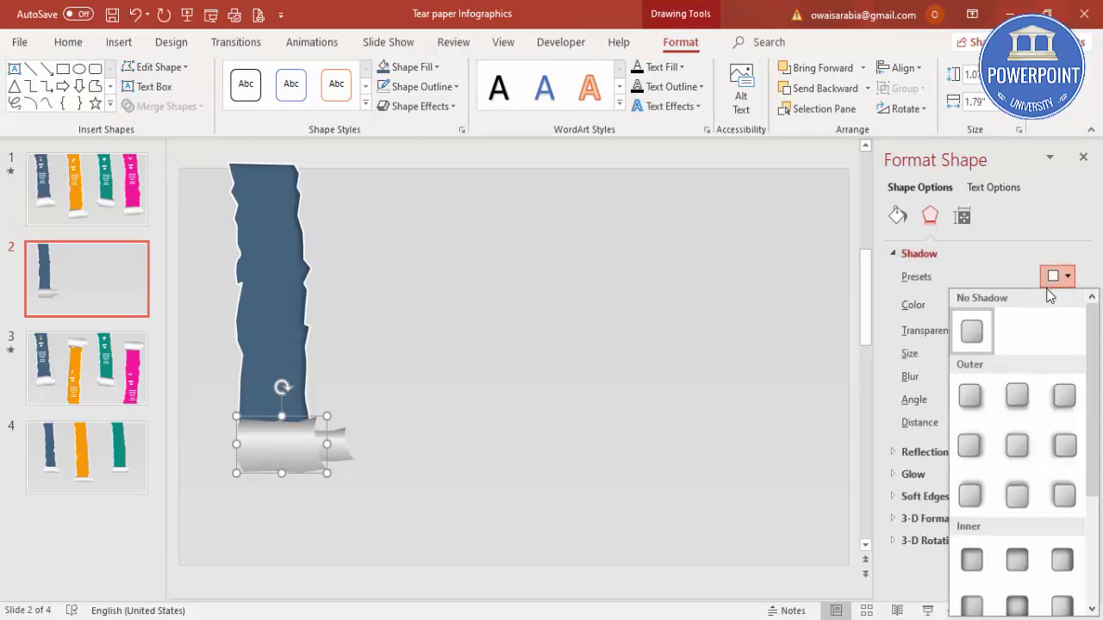
click(1021, 395)
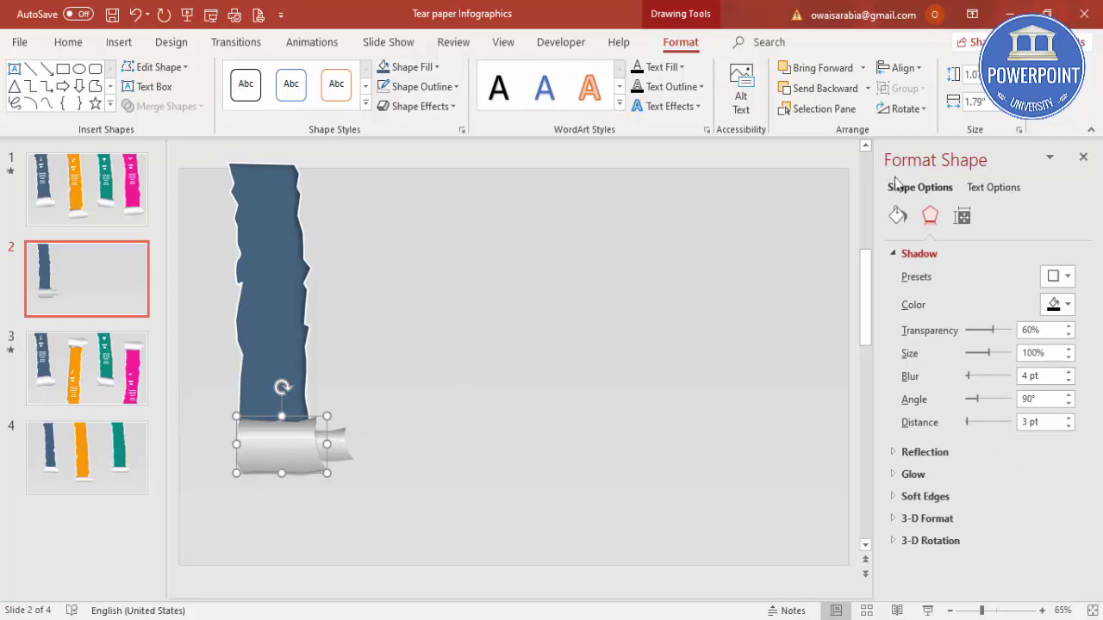
click(1056, 276)
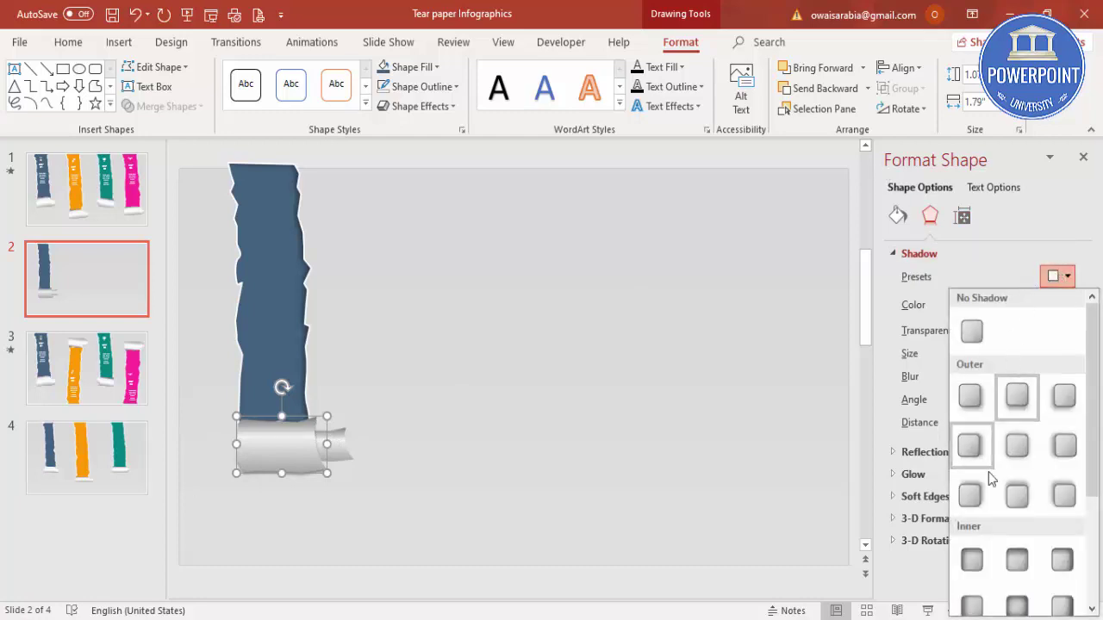
click(973, 395)
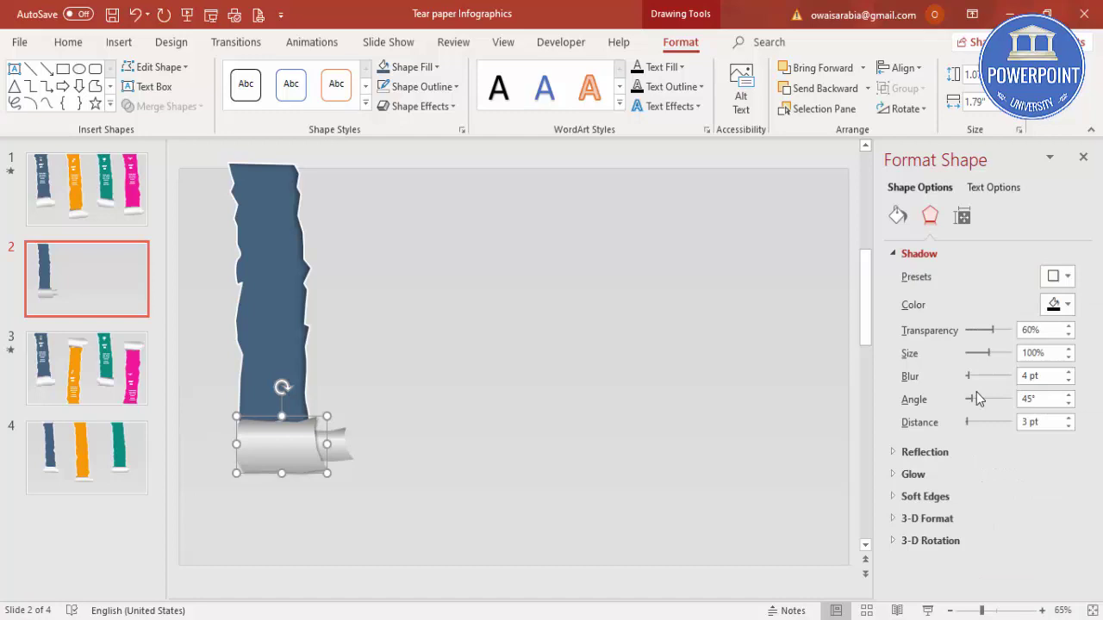
Step: Apply the same outer shadow to the curl piece and shift it slightly left
click(344, 454)
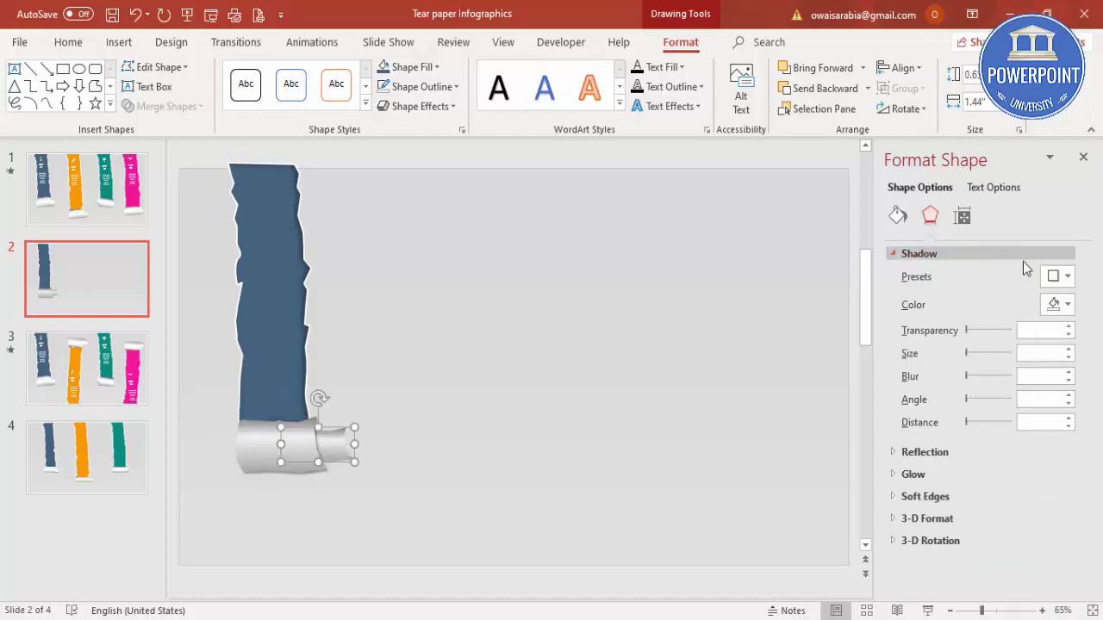
click(1060, 276)
click(970, 398)
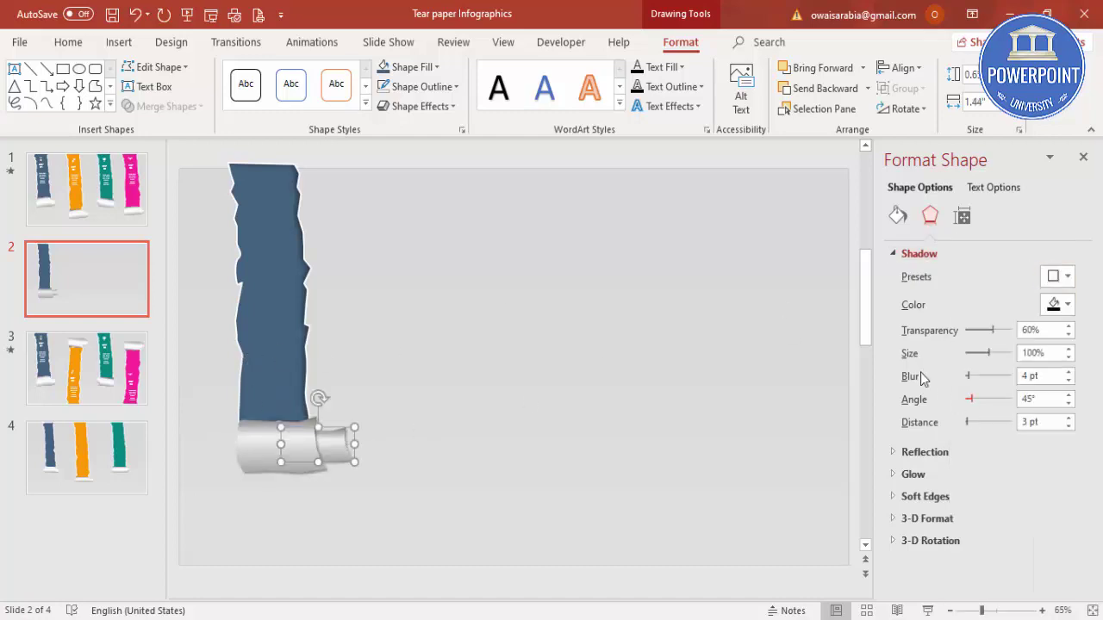
drag(341, 454, 334, 460)
Step: Drag the small curl piece a few pixels so it fits against the roll's right end
click(380, 450)
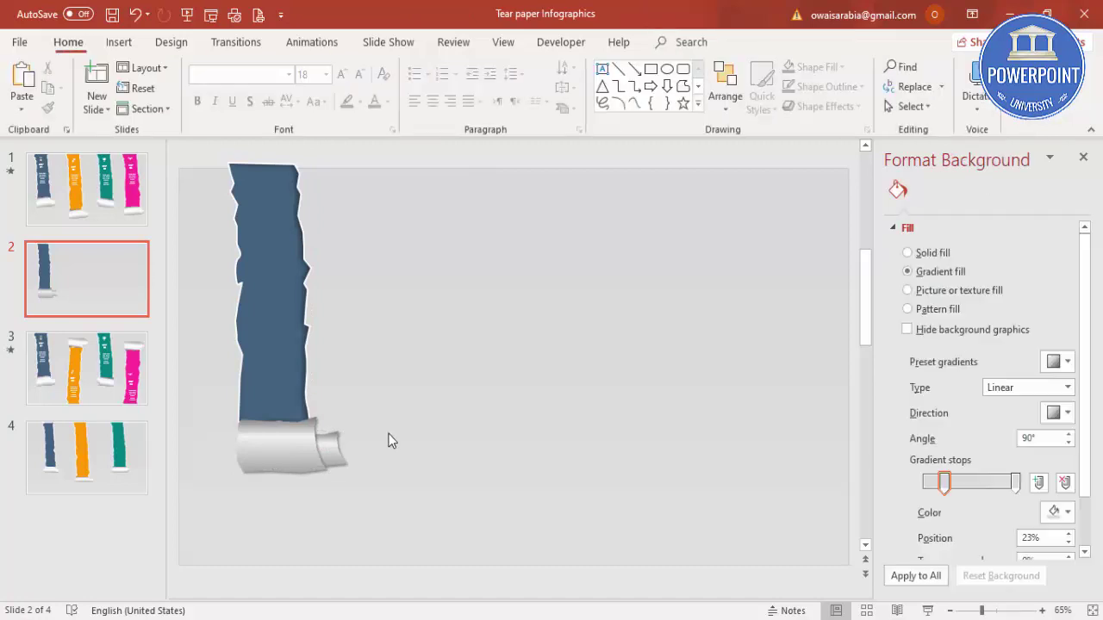
click(324, 446)
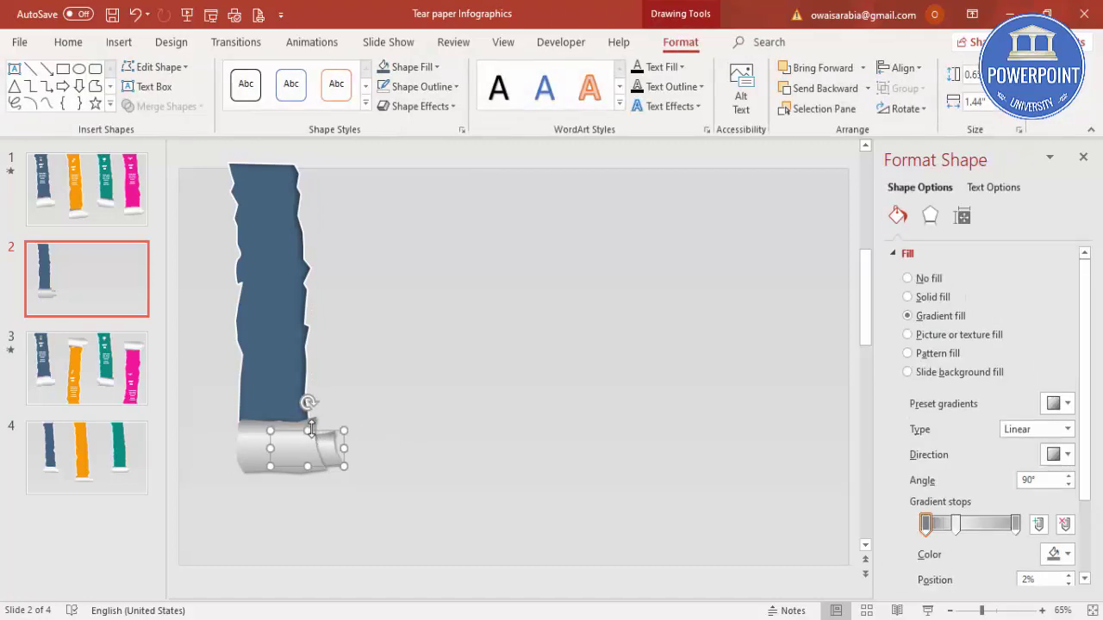
drag(319, 448, 324, 449)
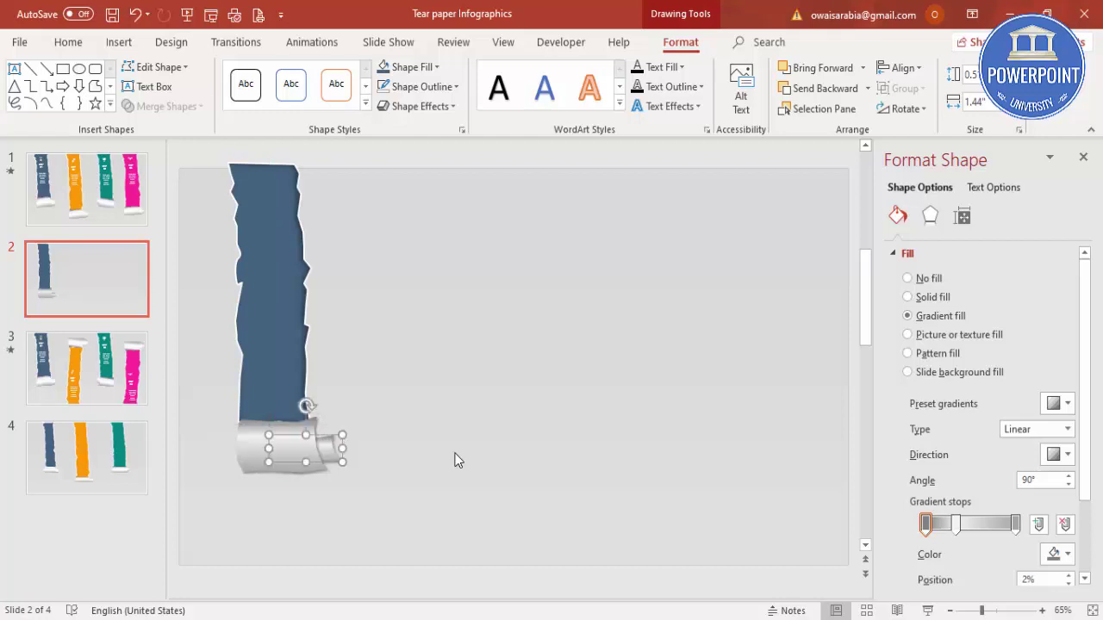
click(420, 480)
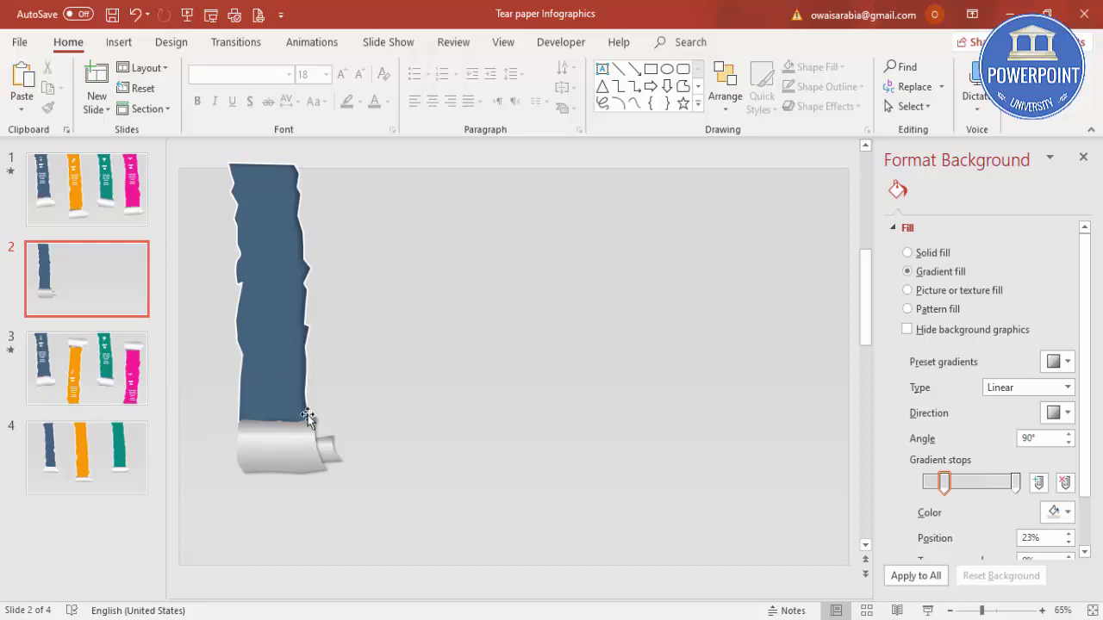
double_click(290, 267)
click(413, 381)
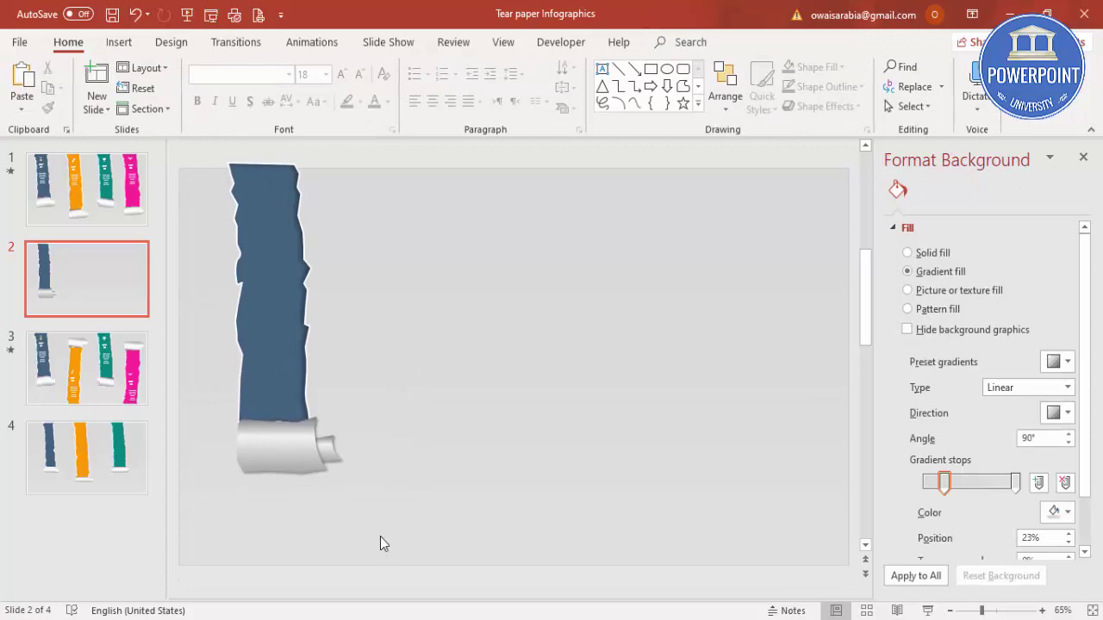